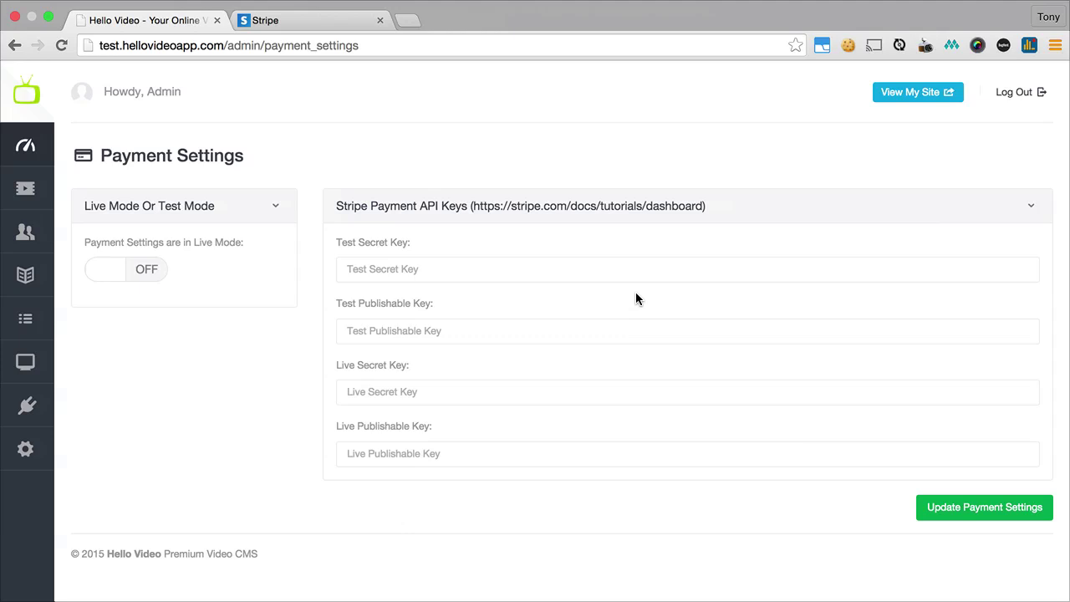
- Switch to the Stripe site, glance at the sign-up page, and return to the homepage
{"action": "left_click", "coordinate": [328, 26]}
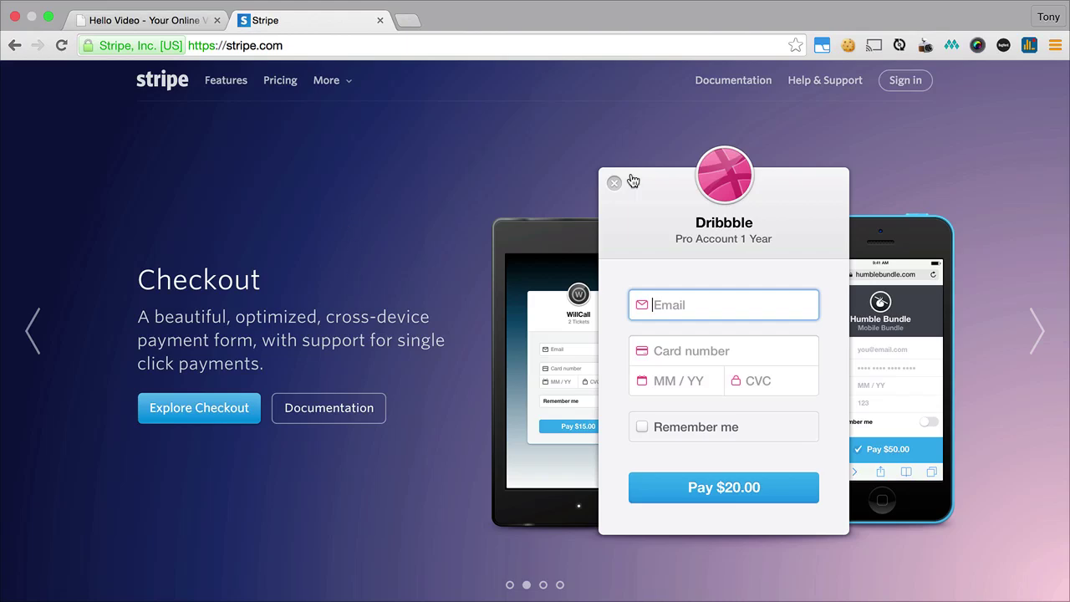
{"action": "left_click", "coordinate": [511, 585]}
{"action": "left_click", "coordinate": [345, 437]}
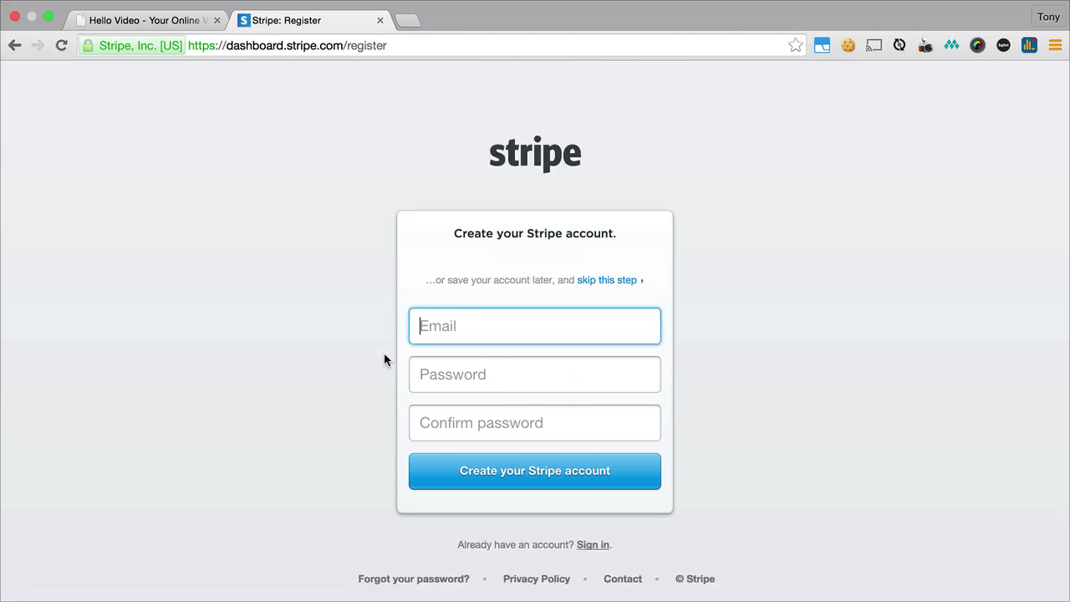
{"action": "left_click", "coordinate": [15, 45]}
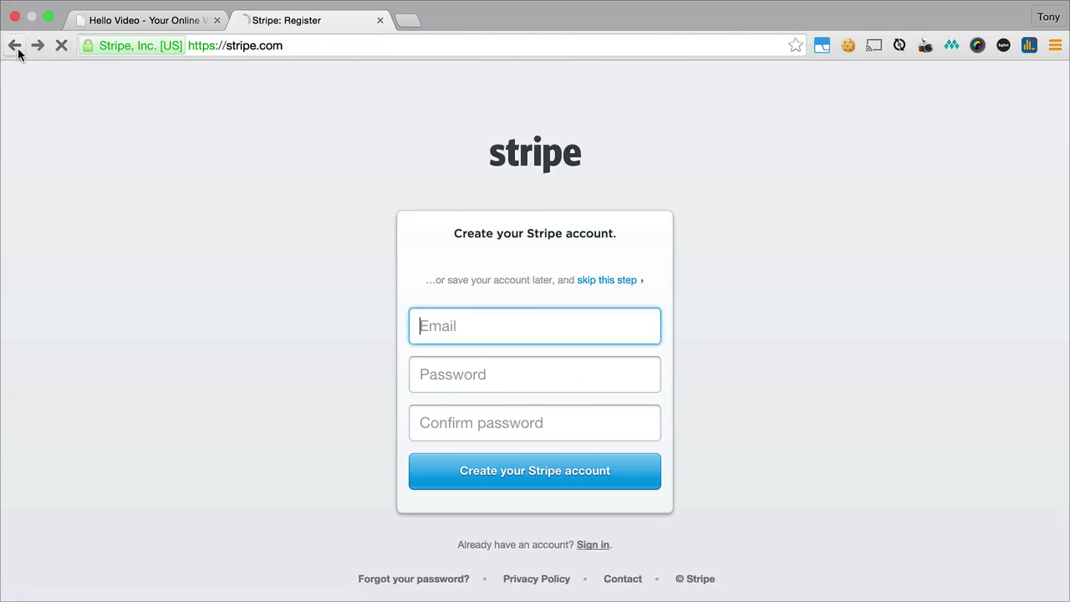
- Sign in to Stripe with the account e-mail address and password
{"action": "left_click", "coordinate": [925, 87]}
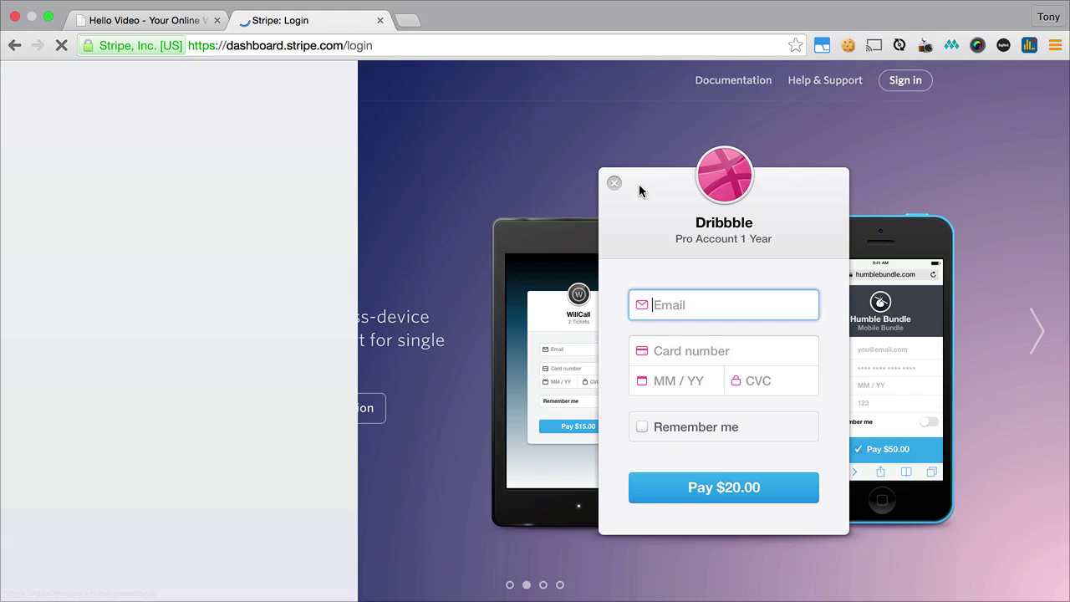
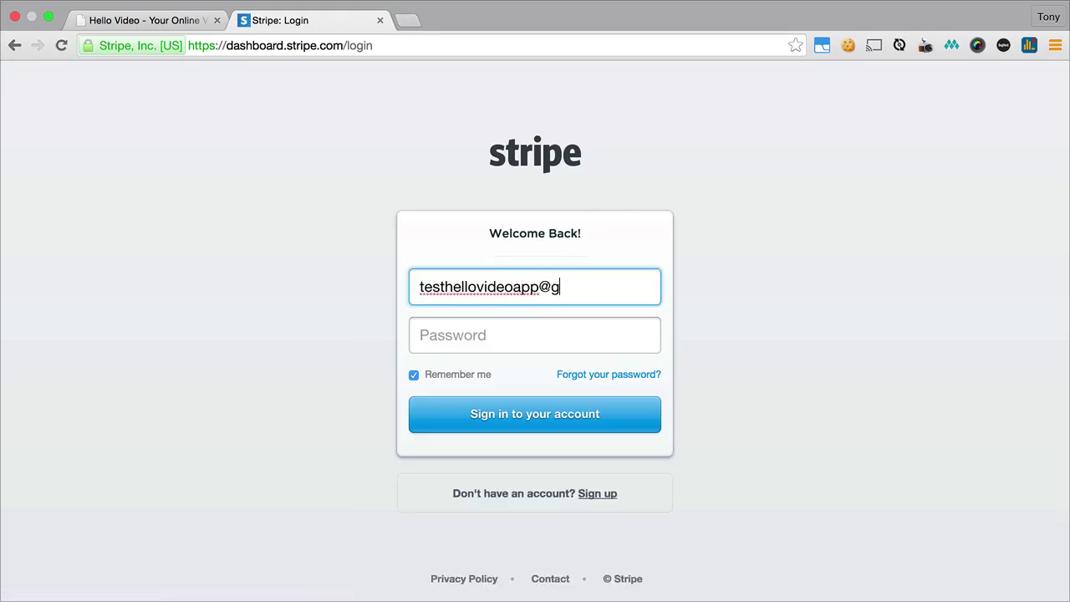
{"action": "key", "text": "Tab"}
{"action": "type", "text": "••••••••••"}
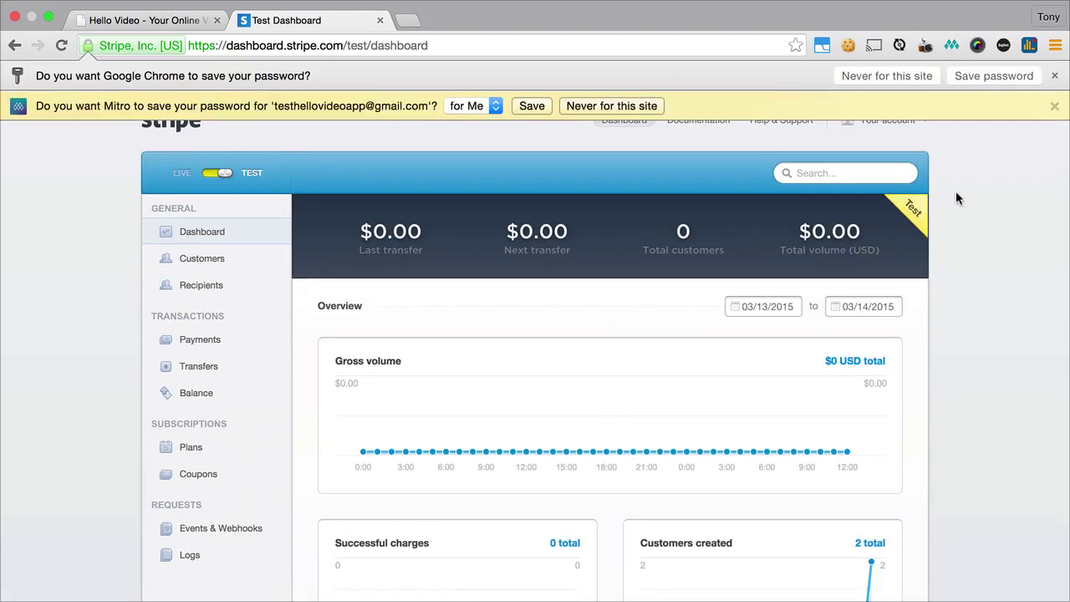
- Dismiss both save-password prompts on the Stripe dashboard
{"action": "left_click", "coordinate": [1052, 107]}
{"action": "left_click", "coordinate": [1053, 76]}
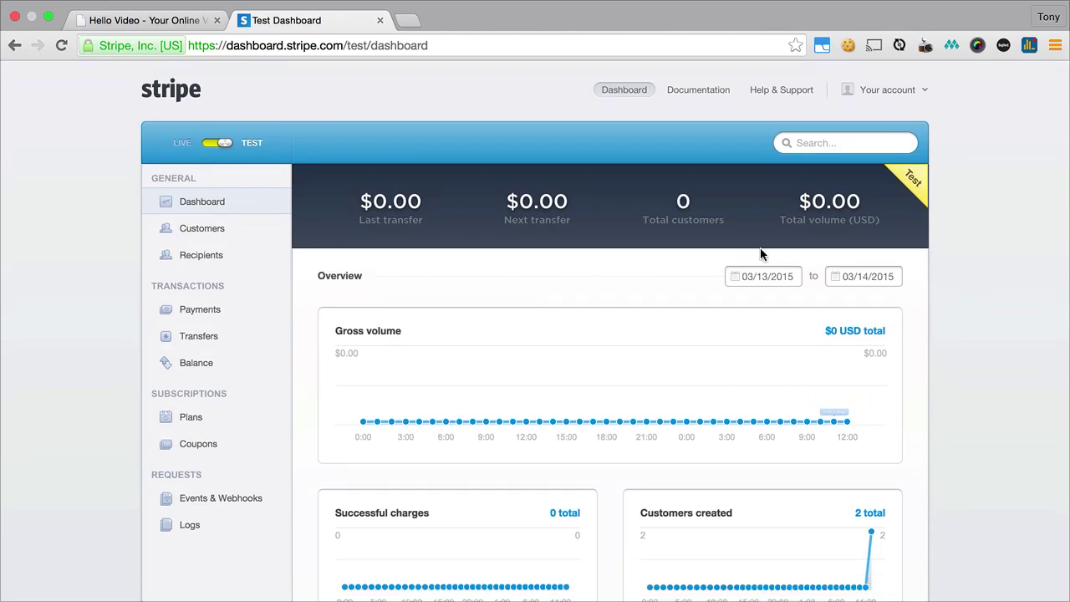
{"action": "scroll", "coordinate": [928, 310], "scroll_direction": "down", "scroll_amount": 3}
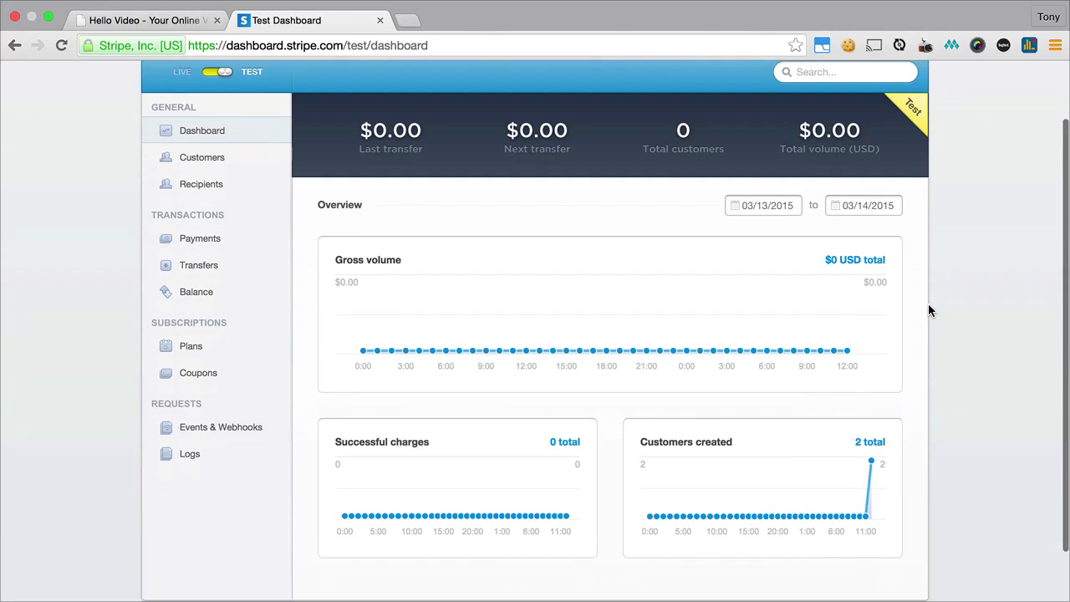
{"action": "scroll", "coordinate": [929, 310], "scroll_direction": "up", "scroll_amount": 3}
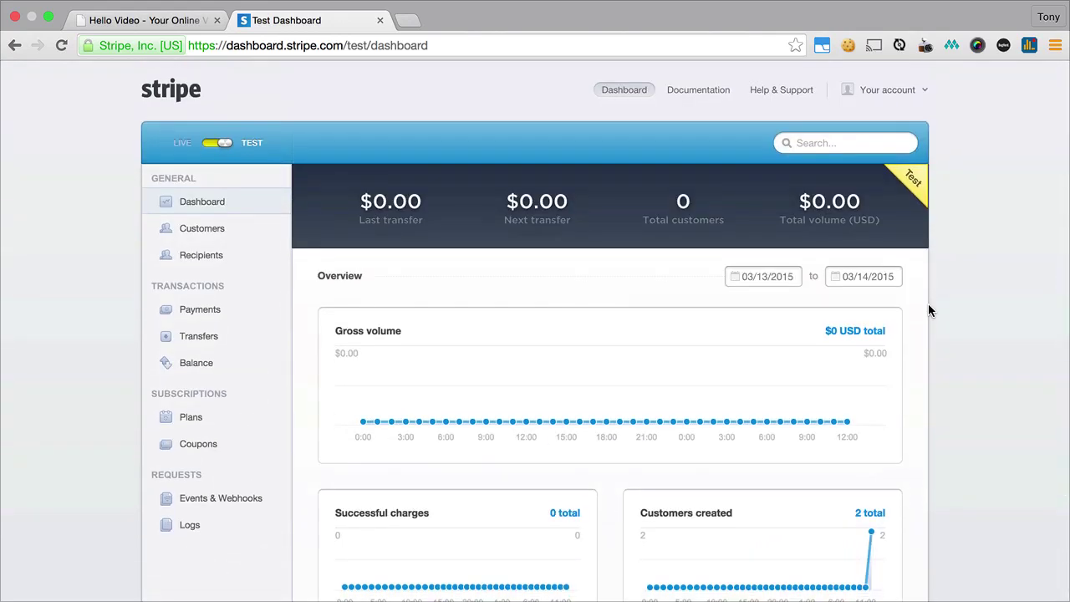
- Show the API Keys tab in Account Settings, then return to Hello Video's payment settings
{"action": "left_click", "coordinate": [917, 92]}
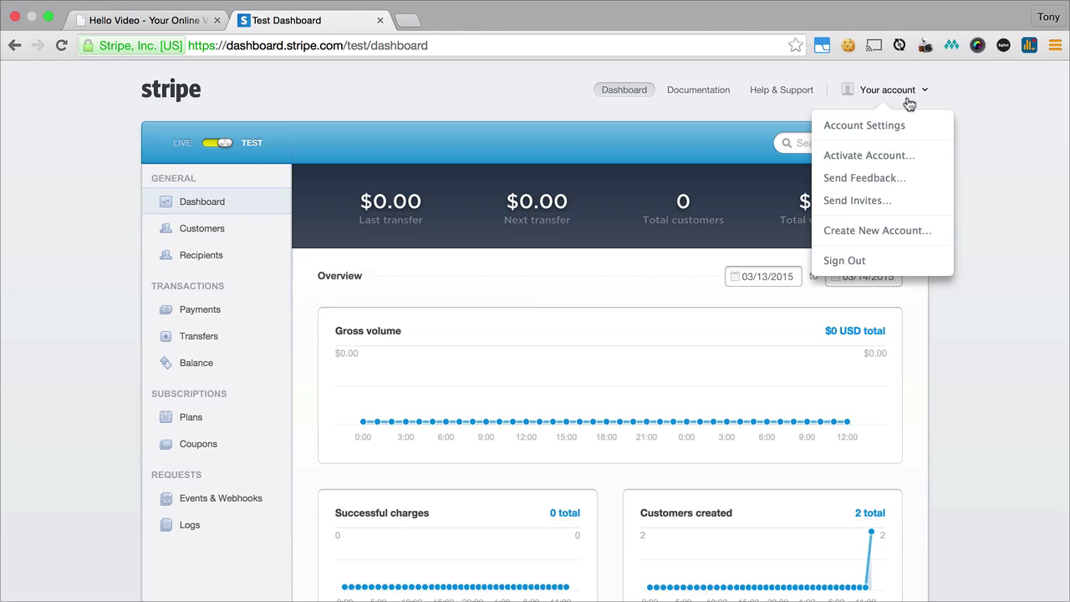
{"action": "left_click", "coordinate": [844, 126]}
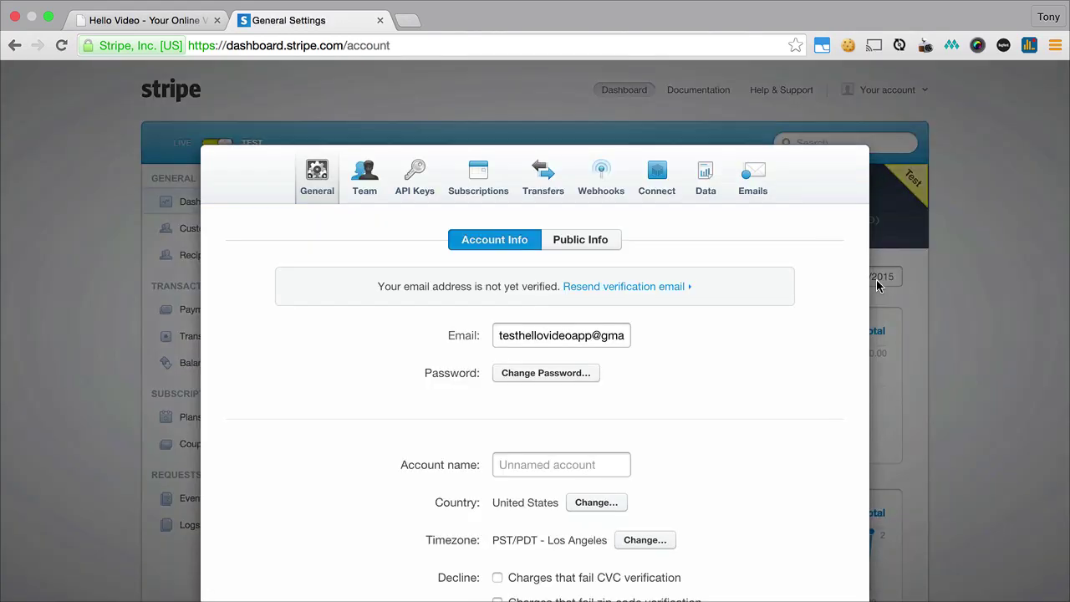
{"action": "left_click", "coordinate": [414, 183]}
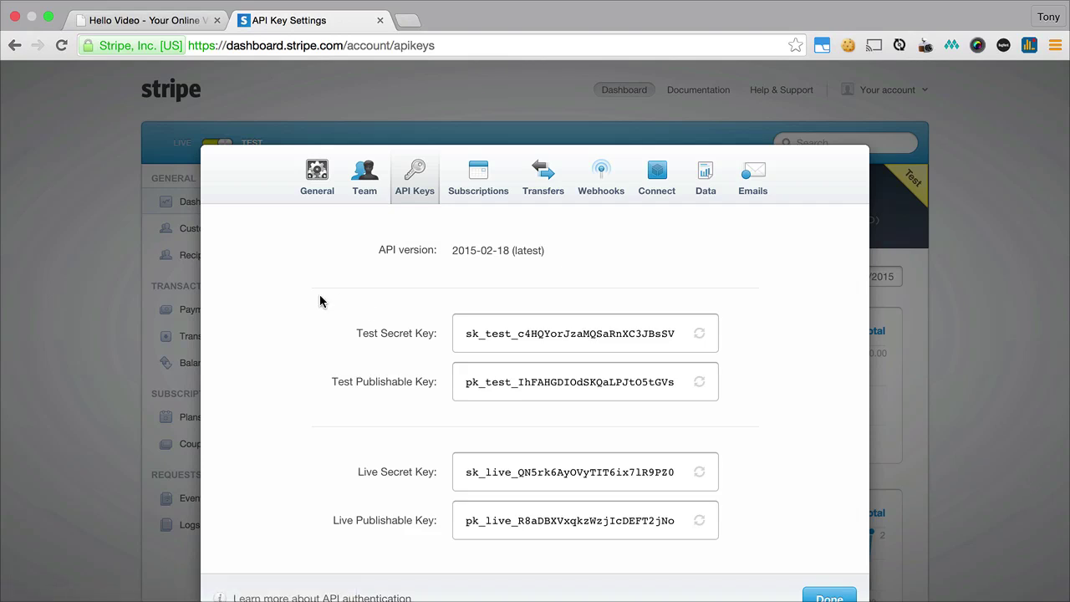
{"action": "left_click", "coordinate": [167, 20]}
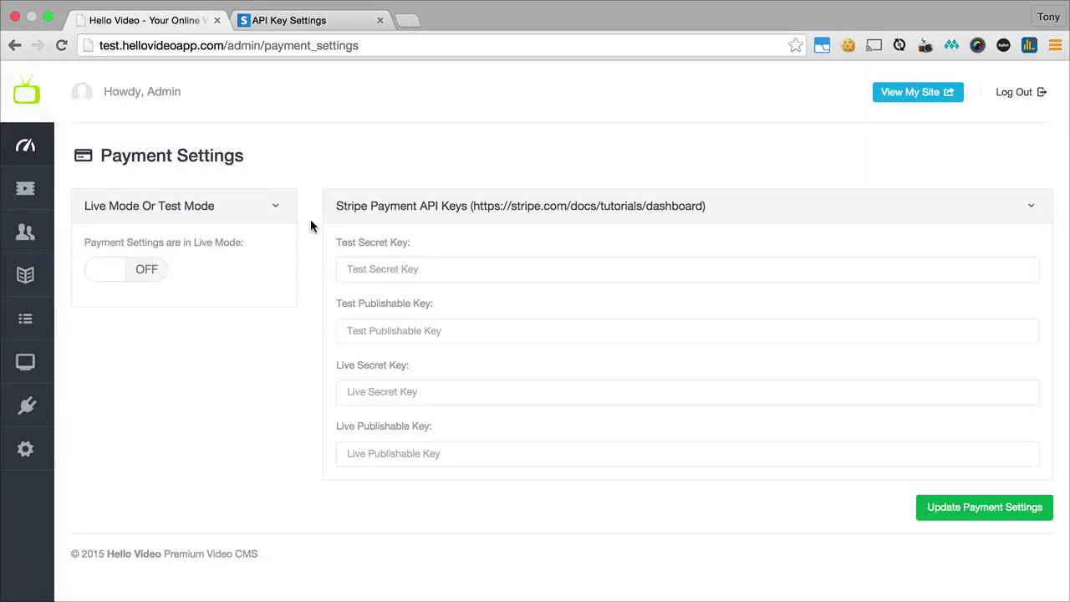
{"action": "mouse_move", "coordinate": [25, 449]}
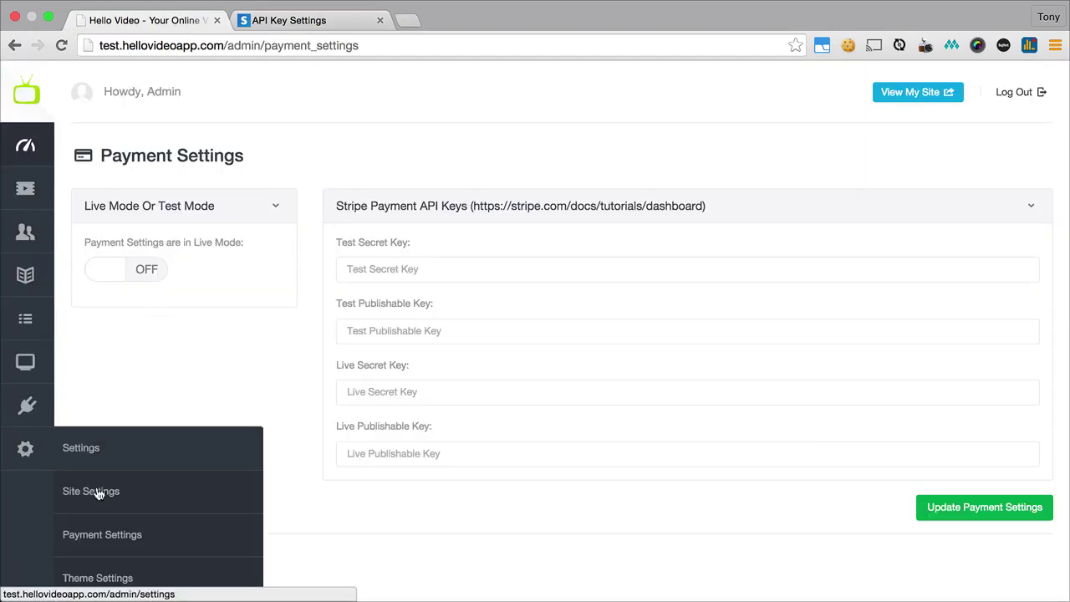
- Copy Stripe's test secret and publishable keys into Hello Video's test key fields
{"action": "left_click", "coordinate": [398, 269]}
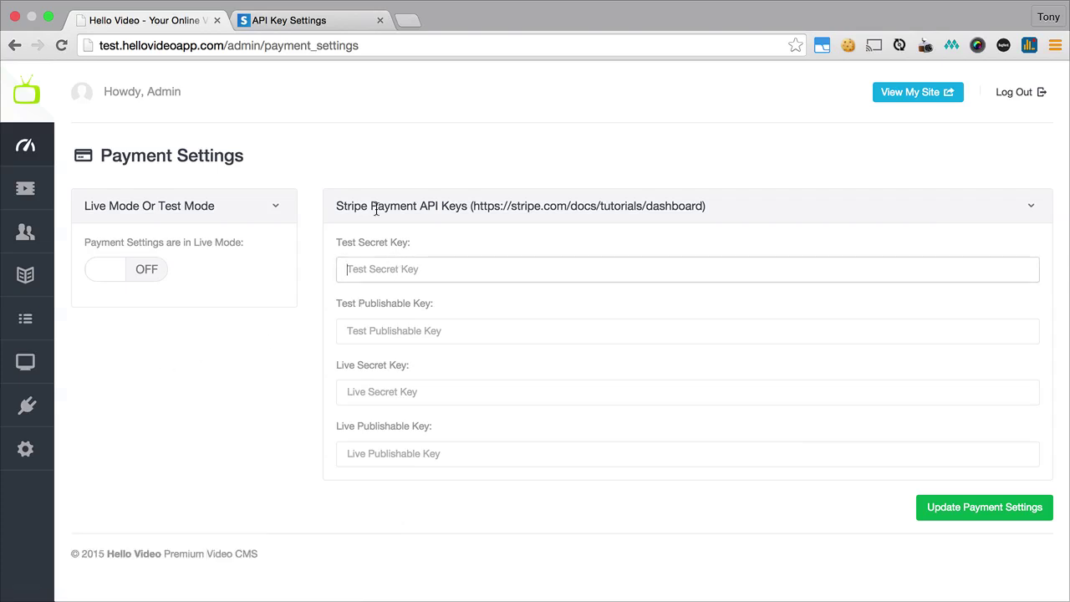
{"action": "left_click", "coordinate": [332, 22]}
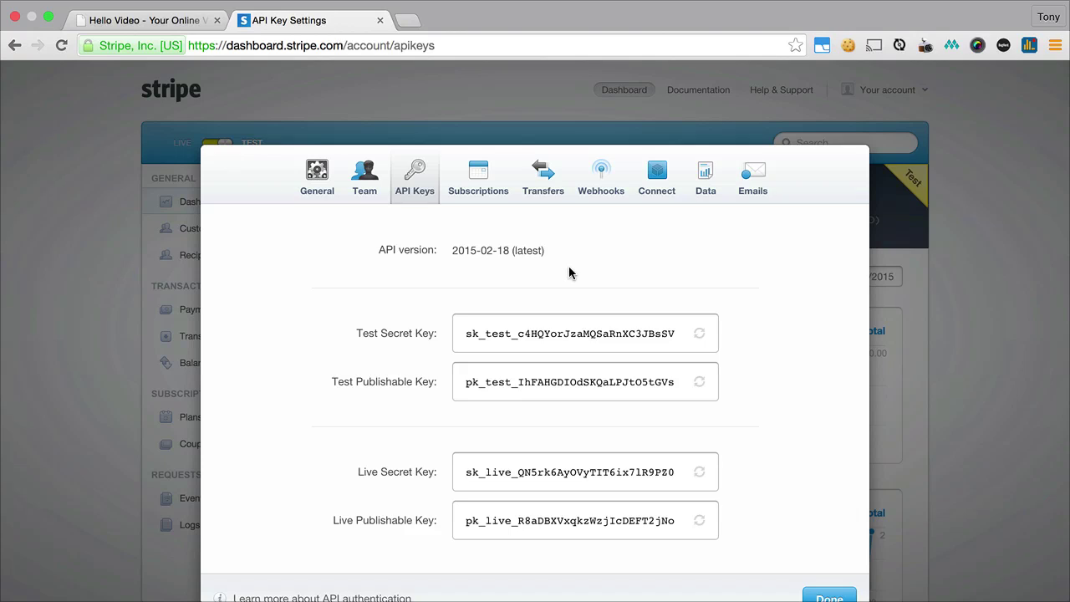
{"action": "left_click", "coordinate": [540, 329]}
{"action": "key", "text": "super+c"}
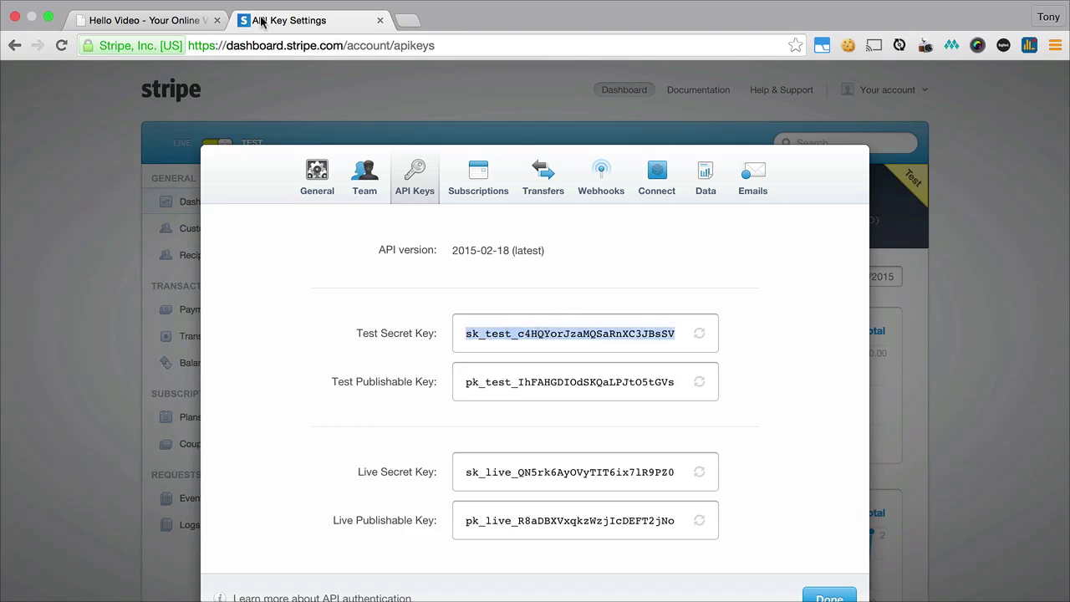
{"action": "left_click", "coordinate": [175, 20]}
{"action": "key", "text": "super+v"}
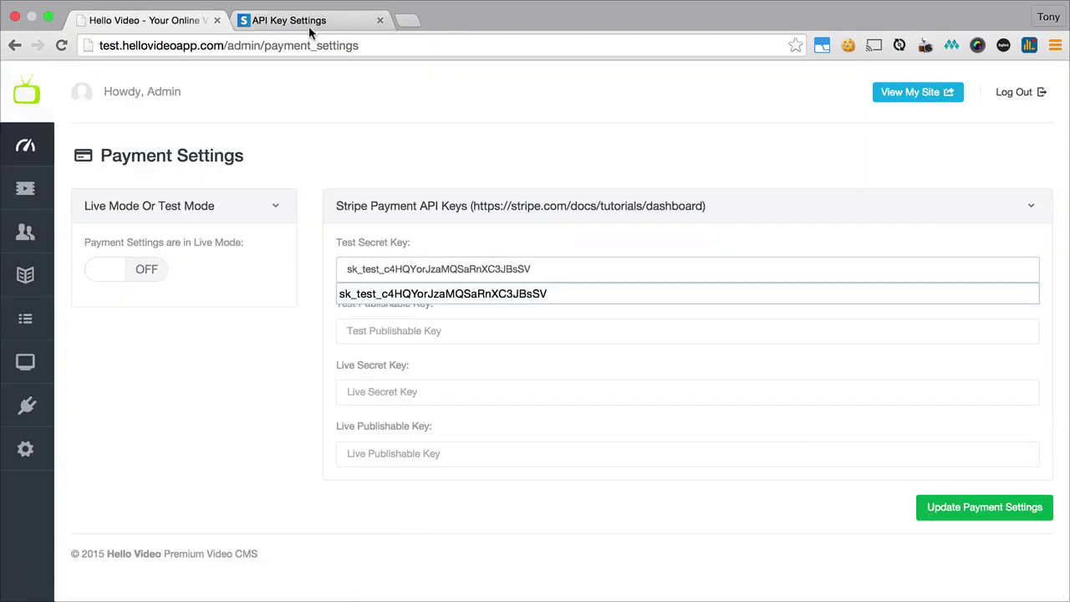
{"action": "left_click", "coordinate": [260, 20]}
{"action": "left_click", "coordinate": [493, 378]}
{"action": "key", "text": "super+c"}
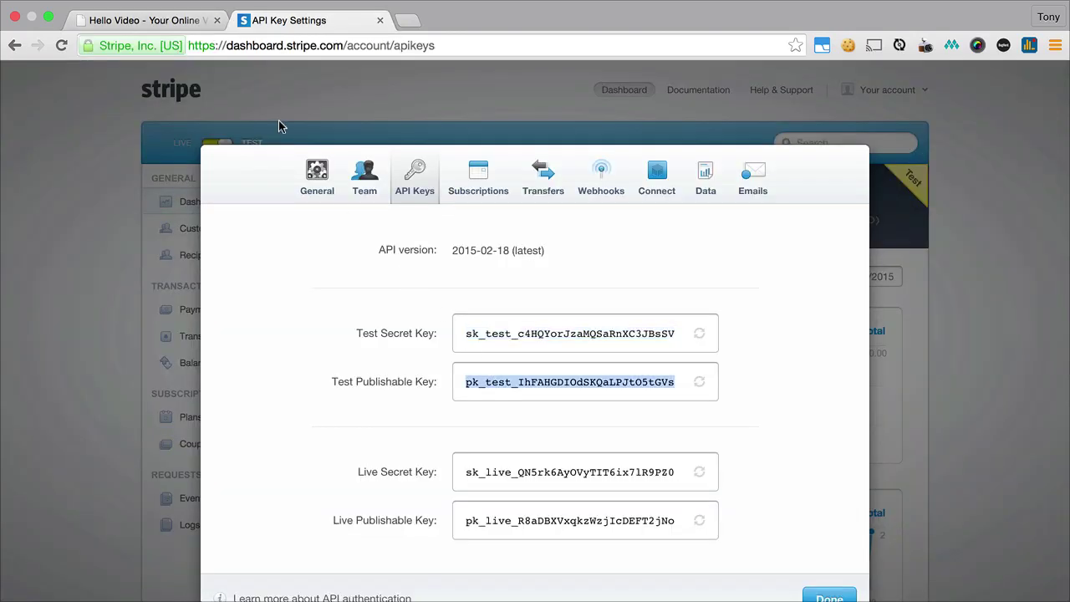
{"action": "left_click", "coordinate": [184, 21]}
{"action": "left_click", "coordinate": [470, 328]}
{"action": "key", "text": "super+v"}
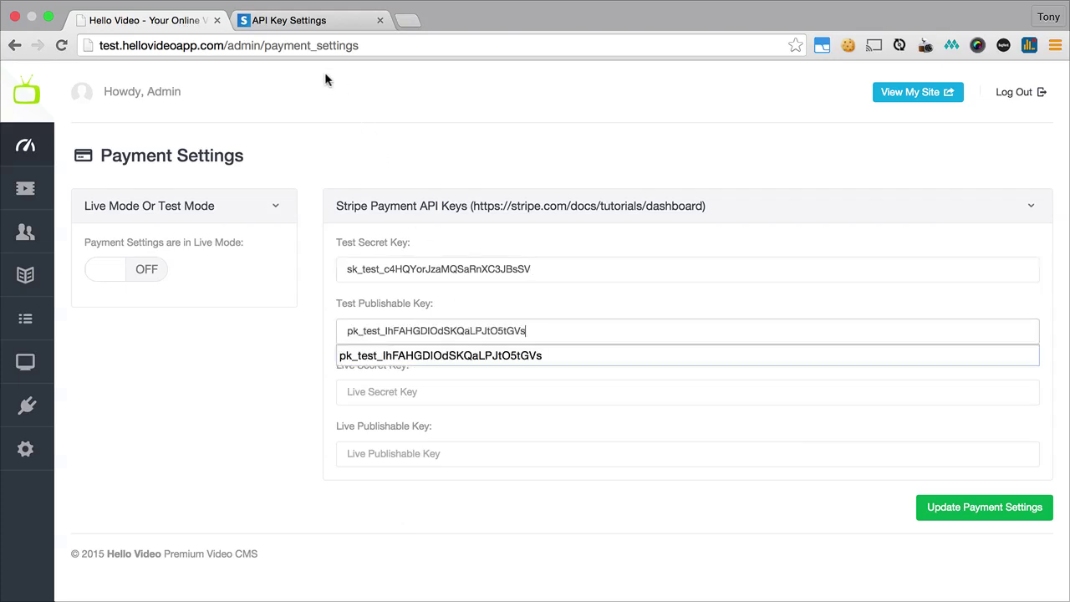
- Copy Stripe's live secret and publishable keys into Hello Video's live key fields
{"action": "left_click", "coordinate": [299, 22]}
{"action": "left_click", "coordinate": [516, 475]}
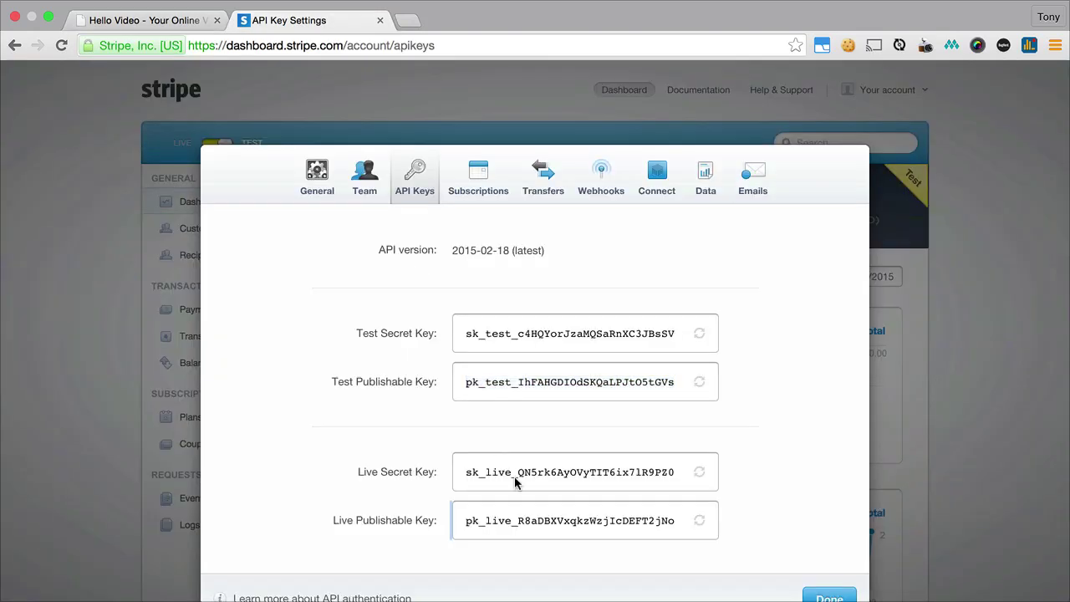
{"action": "left_click", "coordinate": [520, 474]}
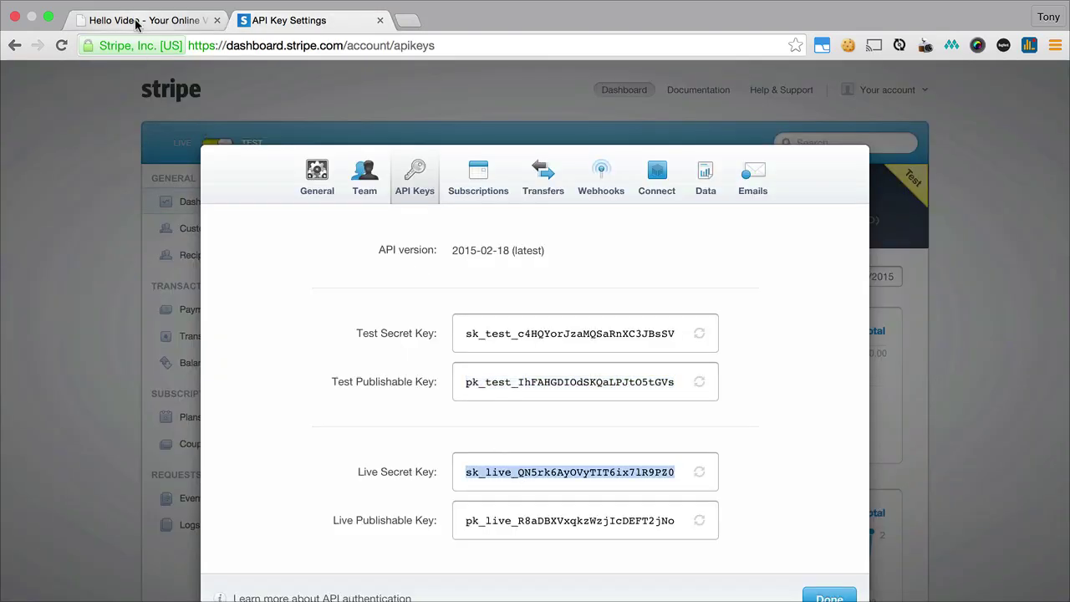
{"action": "left_click", "coordinate": [184, 20]}
{"action": "left_click", "coordinate": [410, 386]}
{"action": "key", "text": "super+v"}
{"action": "left_click", "coordinate": [305, 20]}
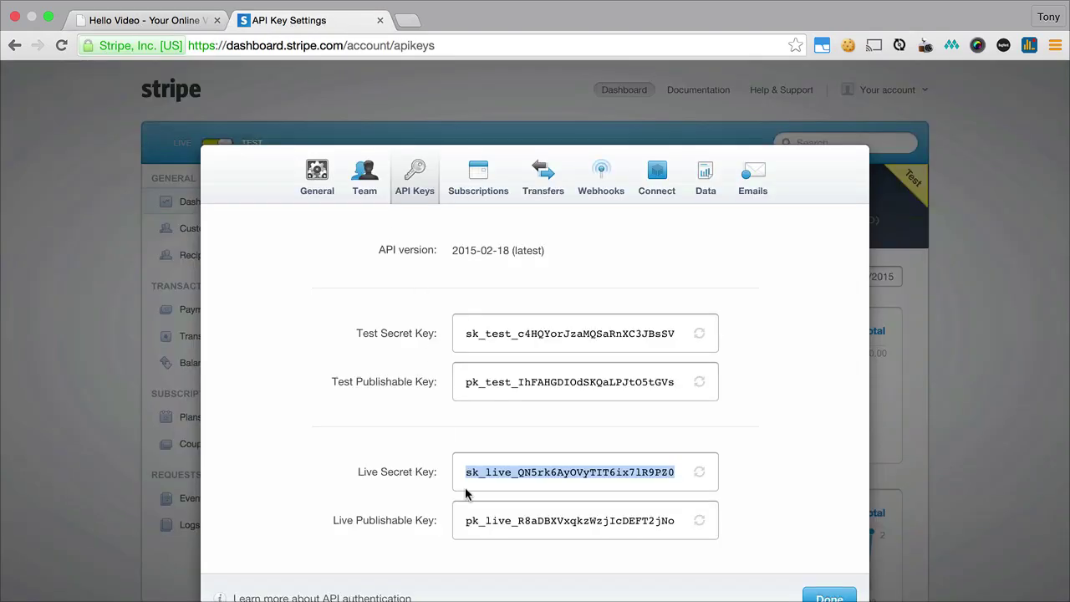
{"action": "left_click", "coordinate": [503, 520]}
{"action": "key", "text": "super+c"}
{"action": "left_click", "coordinate": [192, 21]}
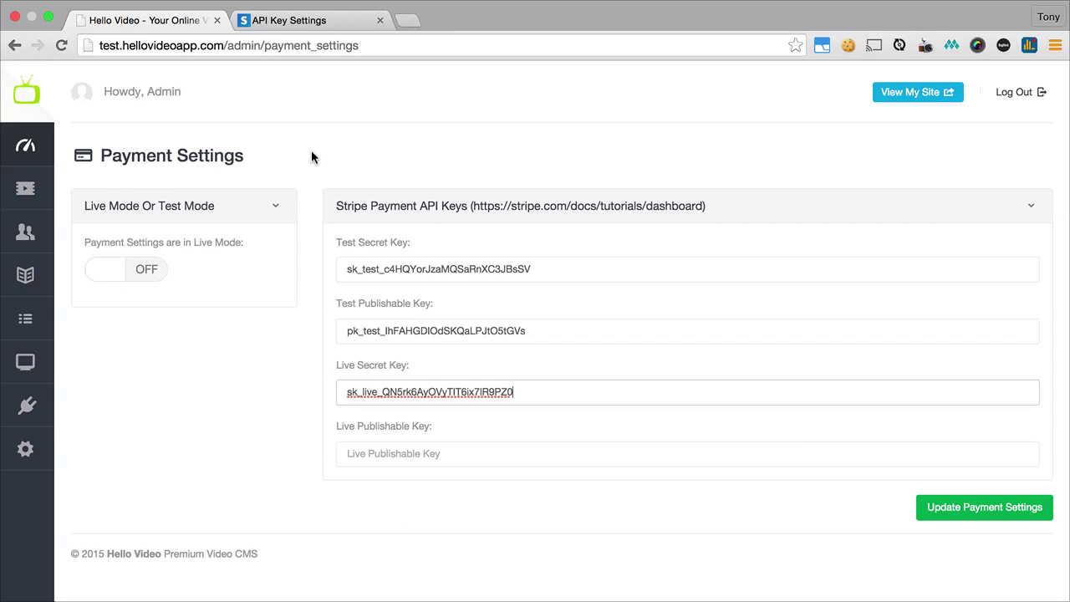
{"action": "left_click", "coordinate": [433, 453]}
{"action": "key", "text": "super+v"}
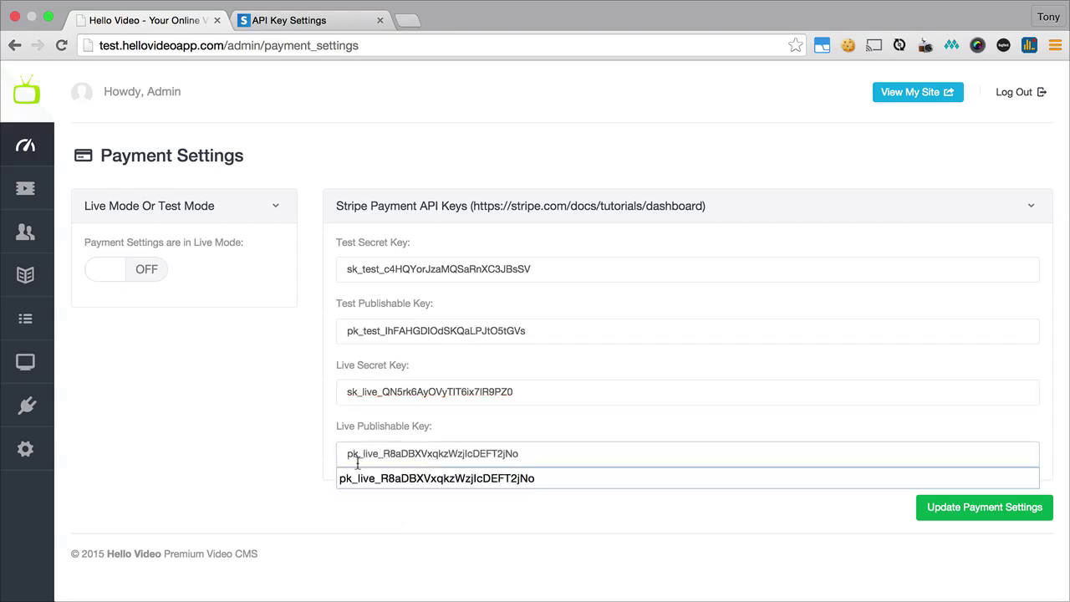
- Dismiss the autofill suggestion and toggle Live Mode on, then back off
{"action": "left_click", "coordinate": [272, 458]}
{"action": "left_click", "coordinate": [121, 282]}
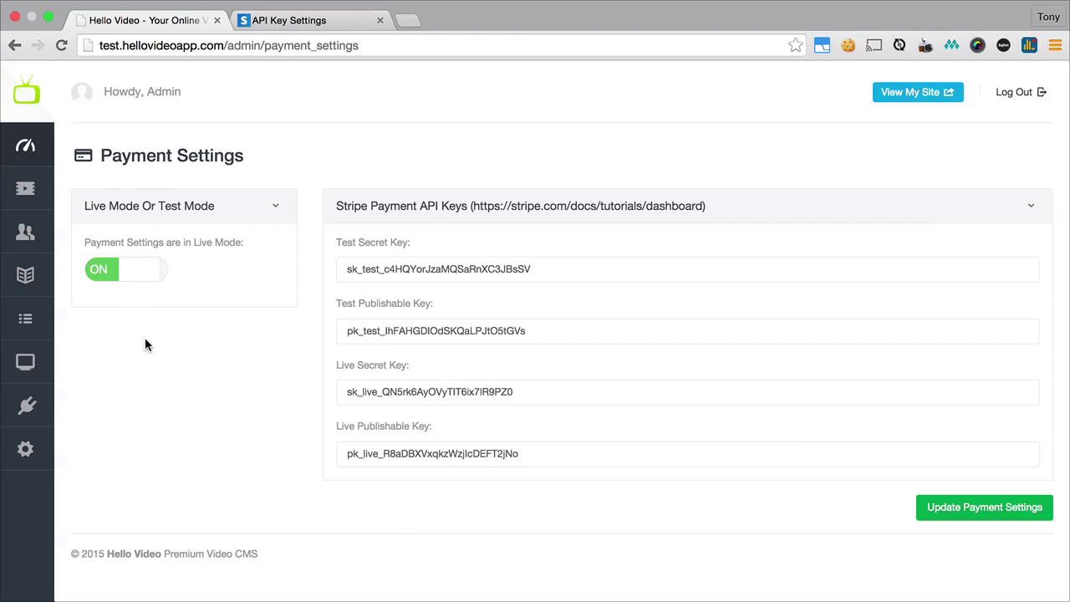
{"action": "left_click", "coordinate": [131, 279]}
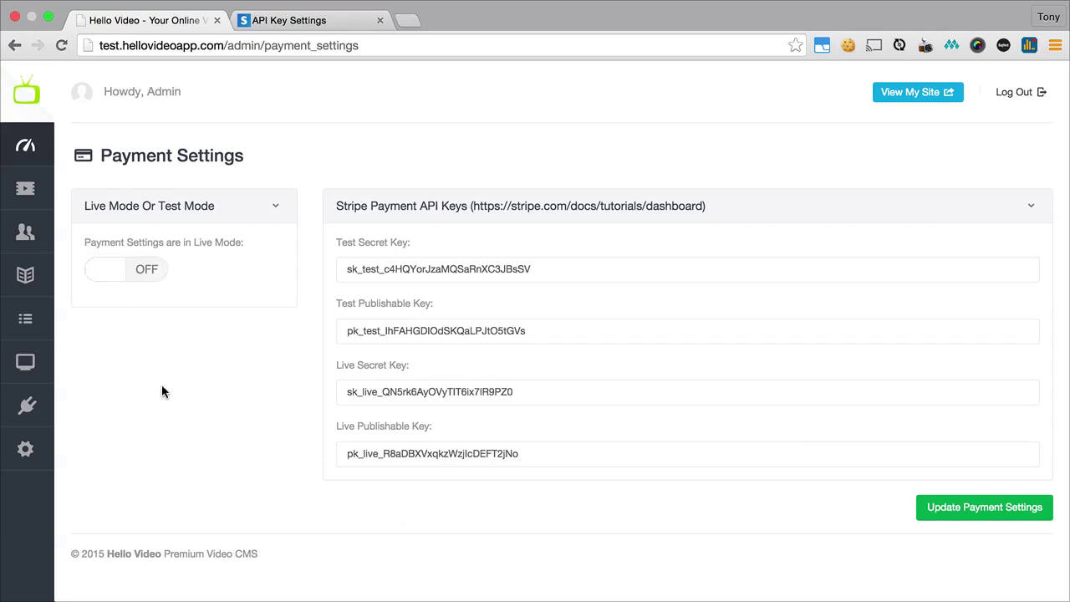
- Save Hello Video's payment settings, close Stripe's API keys, and cancel the live-mode activation prompt
{"action": "left_click", "coordinate": [920, 507]}
{"action": "left_click", "coordinate": [310, 20]}
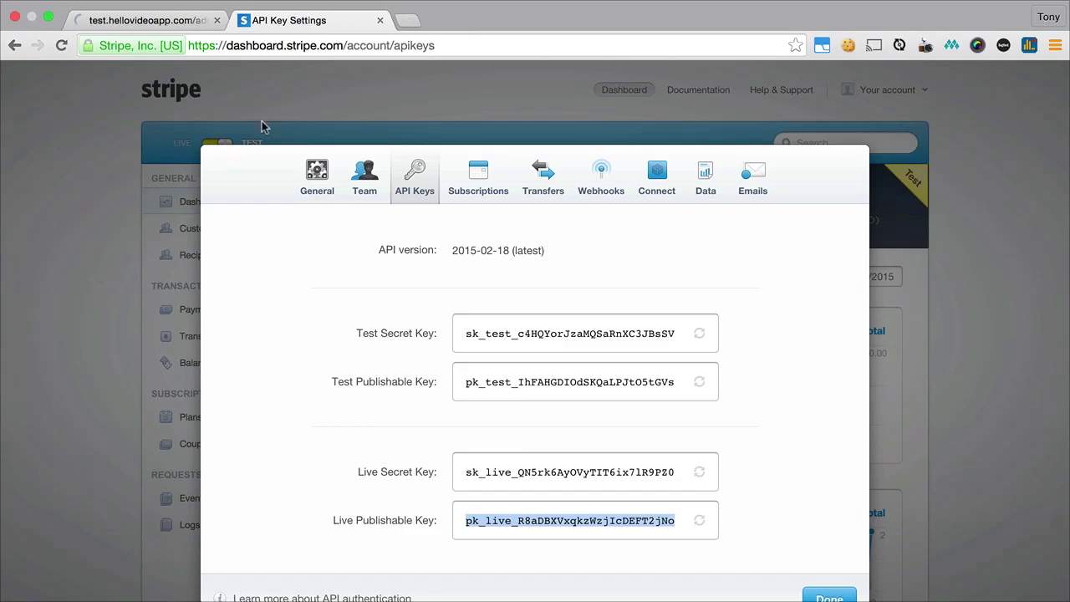
{"action": "left_click", "coordinate": [164, 186]}
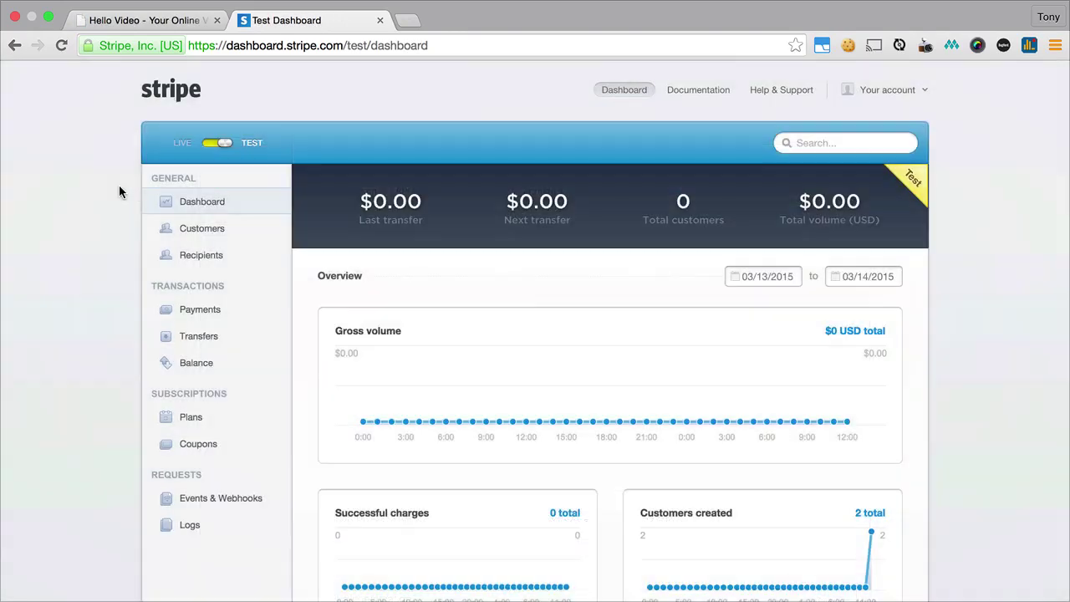
{"action": "left_click", "coordinate": [217, 143]}
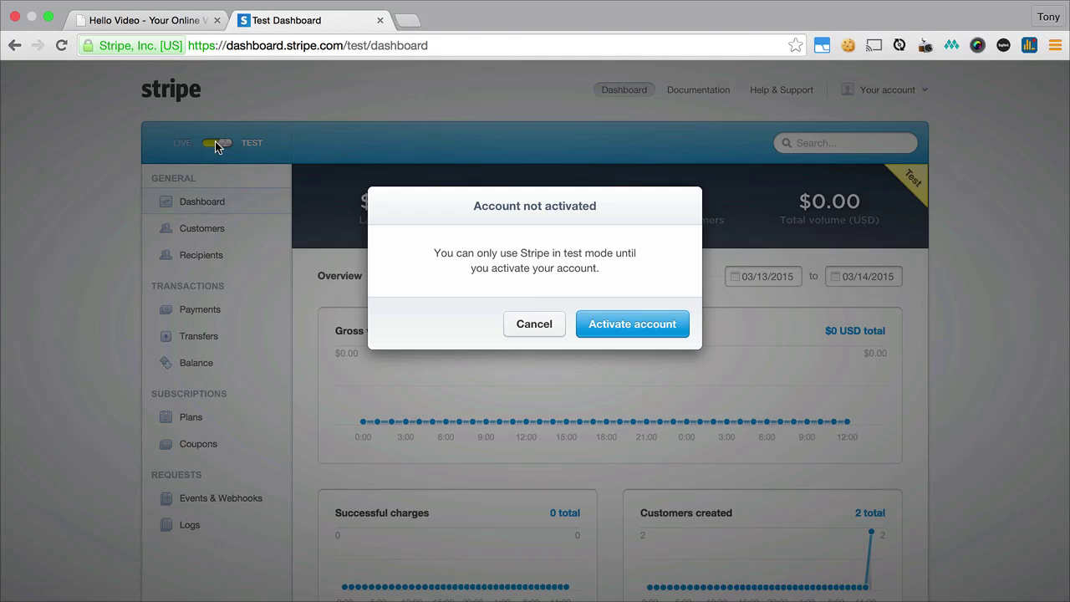
{"action": "left_click", "coordinate": [534, 324]}
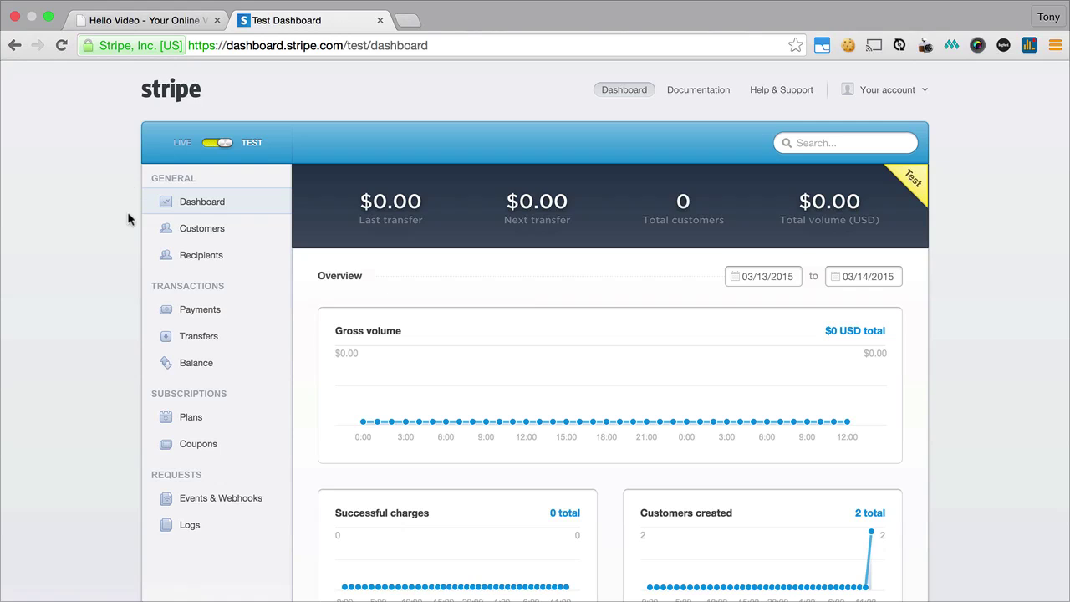
- Go to the Plans list and start creating the first plan
{"action": "scroll", "coordinate": [133, 276], "scroll_direction": "down", "scroll_amount": 2}
{"action": "scroll", "coordinate": [134, 283], "scroll_direction": "down", "scroll_amount": 1}
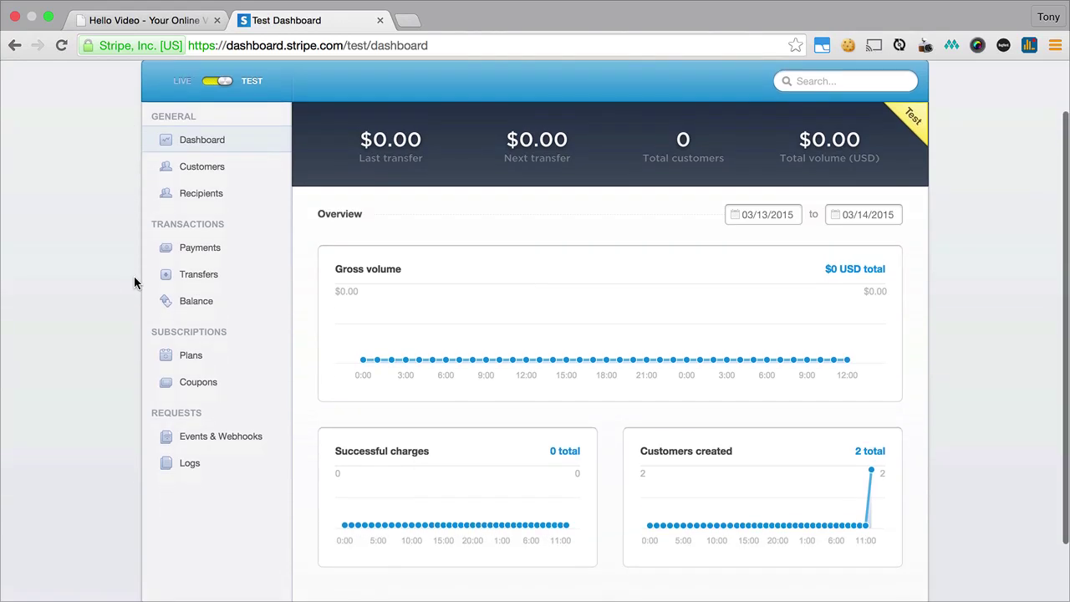
{"action": "left_click", "coordinate": [171, 362]}
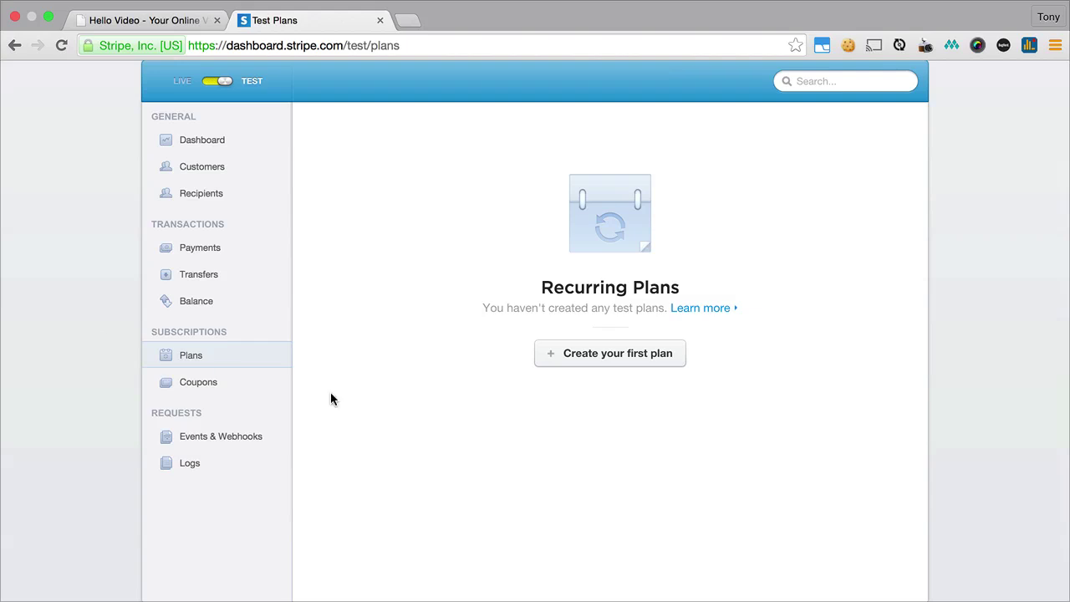
{"action": "left_click", "coordinate": [562, 363]}
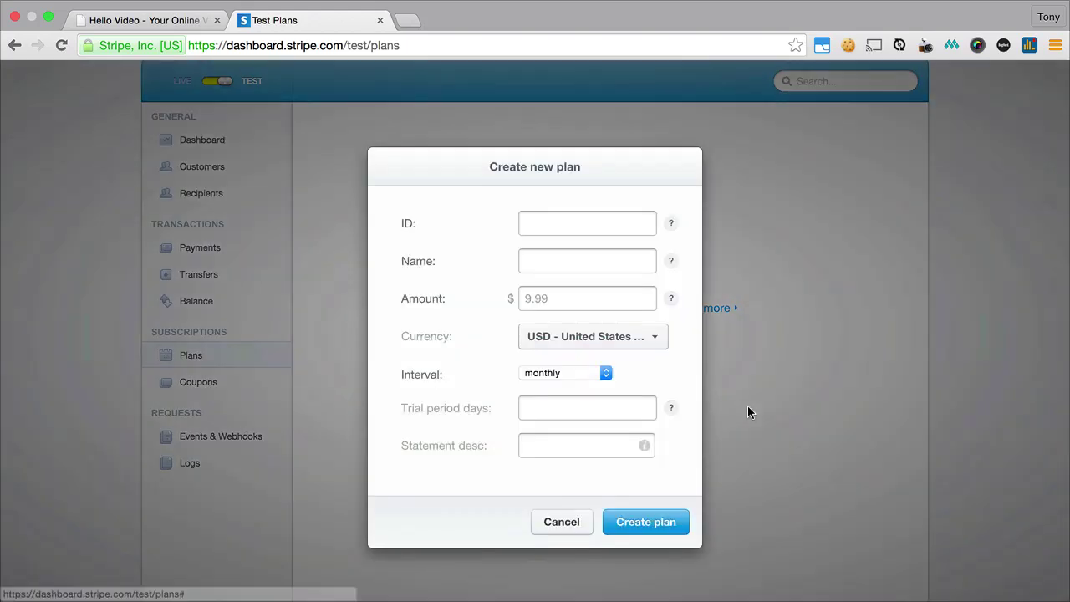
- Enter plan ID 'monthly', name 'monthly' and amount 9
{"action": "left_click", "coordinate": [594, 224]}
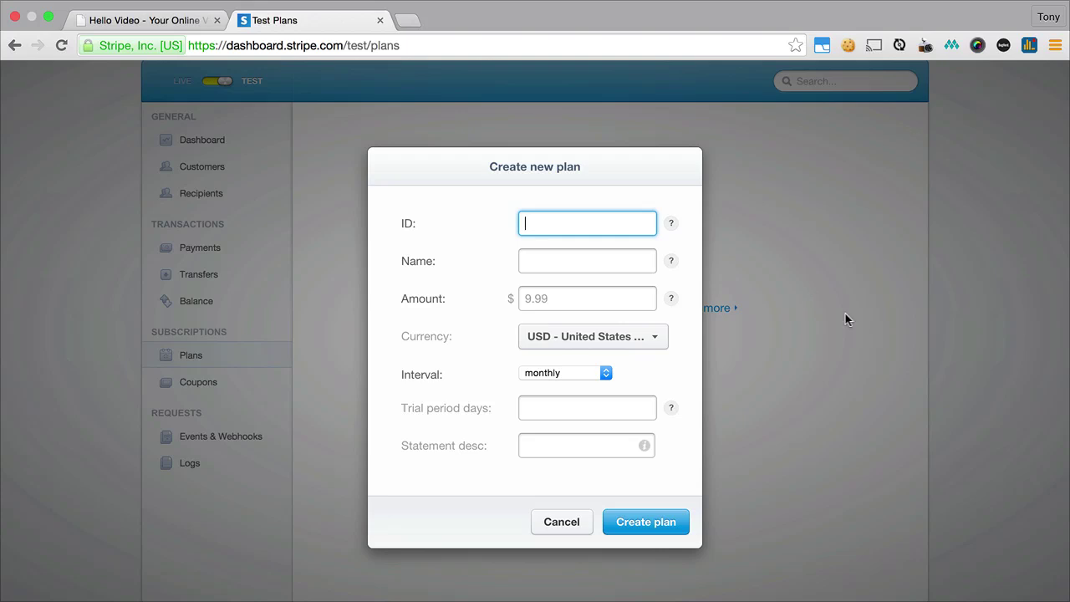
{"action": "type", "text": "monthly"}
{"action": "left_click", "coordinate": [624, 259]}
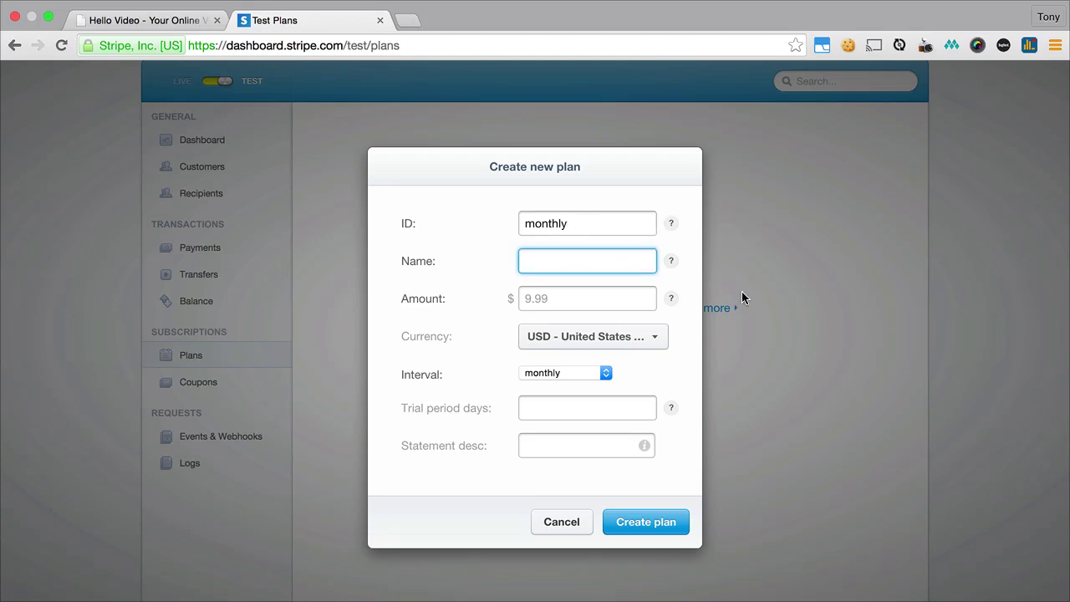
{"action": "type", "text": "mont"}
{"action": "type", "text": "h"}
{"action": "key", "text": "BackSpace"}
{"action": "type", "text": "thly"}
{"action": "left_click", "coordinate": [525, 298]}
{"action": "type", "text": "9"}
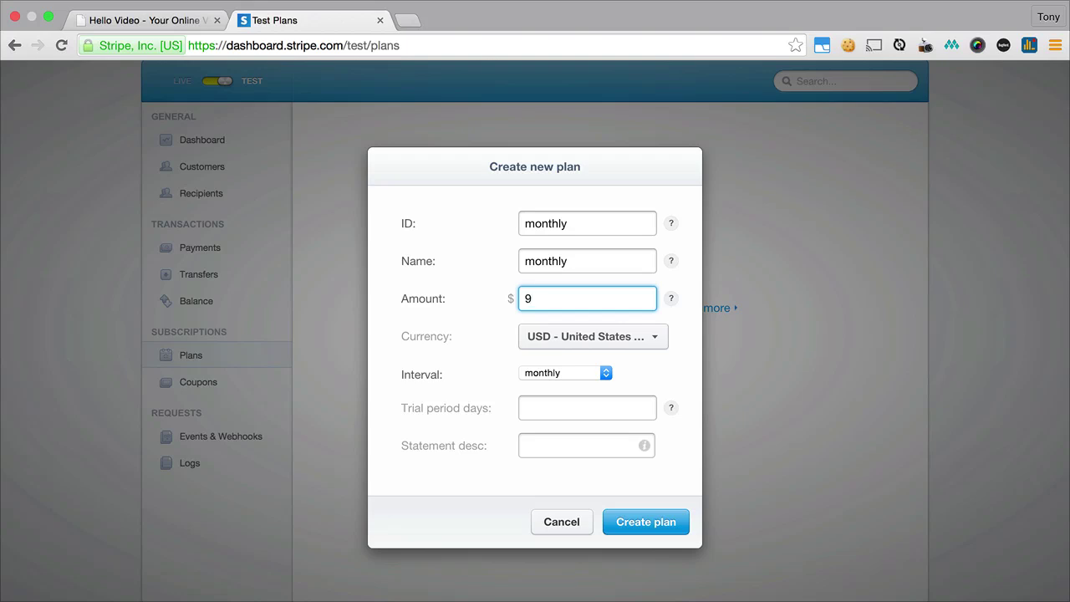
- Keep the monthly billing interval and create the $9 plan
{"action": "left_click", "coordinate": [606, 373]}
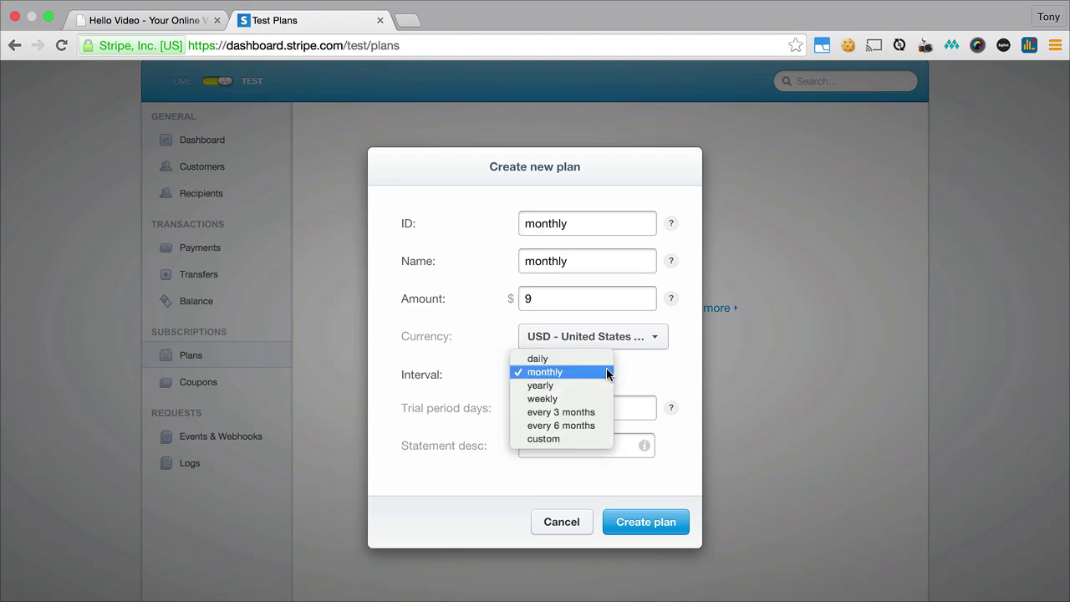
{"action": "left_click", "coordinate": [664, 375]}
{"action": "left_click", "coordinate": [546, 400]}
{"action": "left_click", "coordinate": [649, 525]}
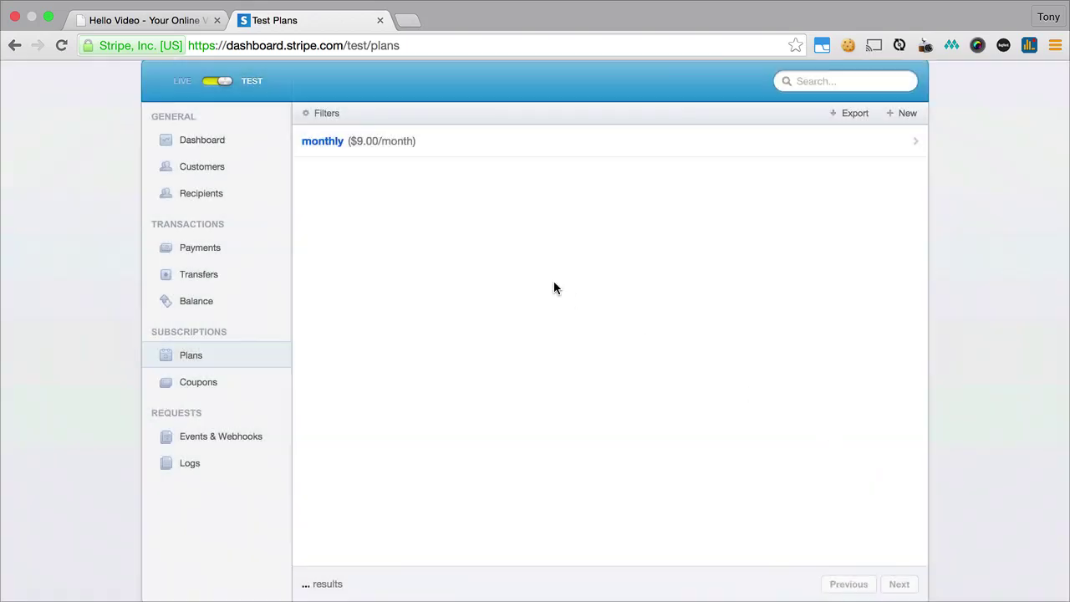
{"action": "scroll", "coordinate": [735, 266], "scroll_direction": "up", "scroll_amount": 2}
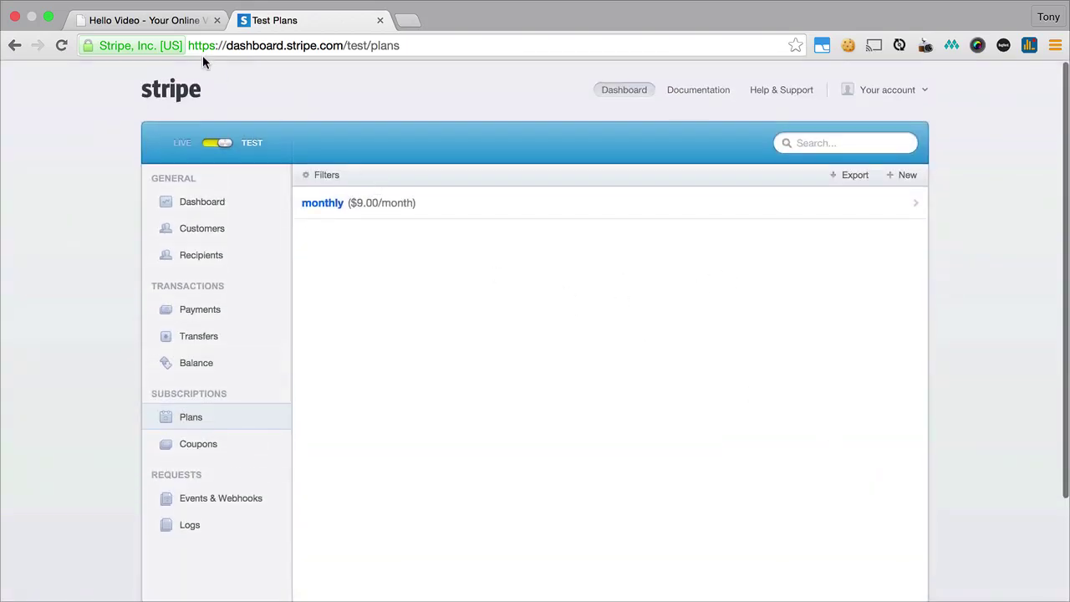
- Return to the Hello Video admin and open the theme settings page
{"action": "left_click", "coordinate": [165, 22]}
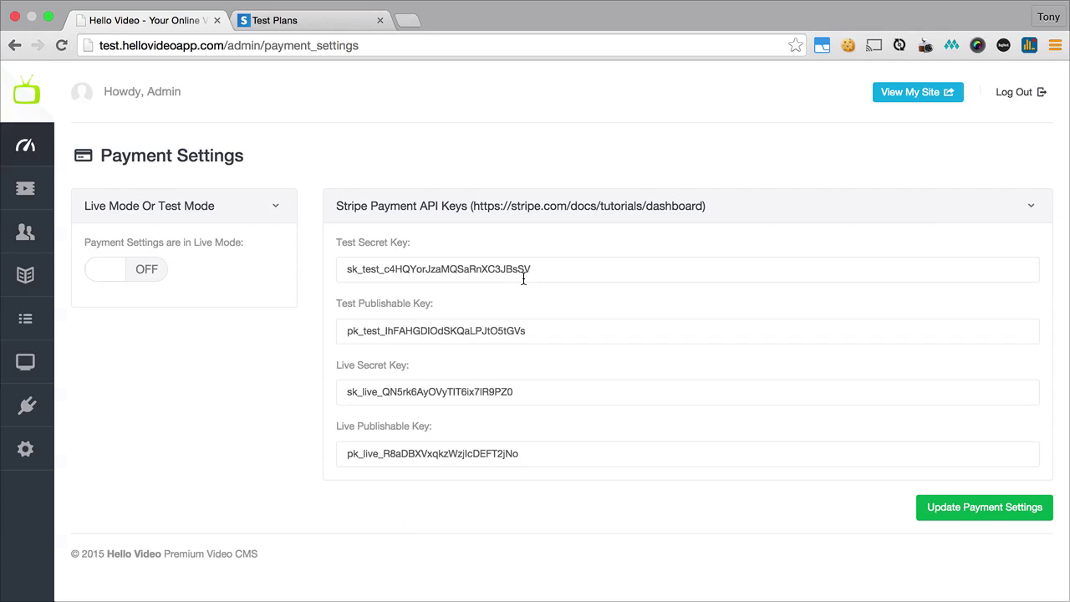
{"action": "mouse_move", "coordinate": [25, 448]}
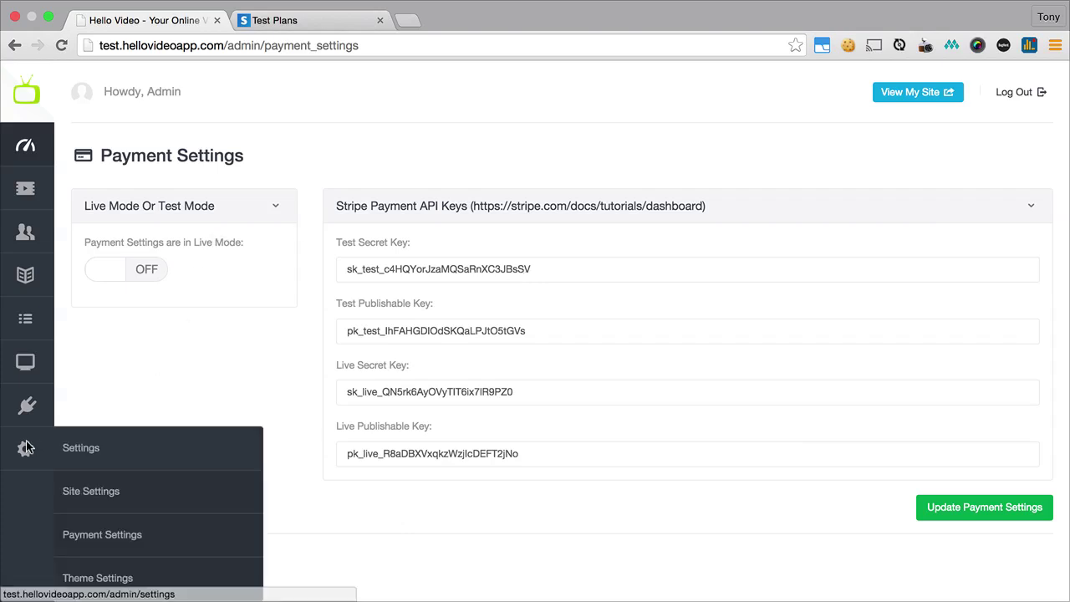
{"action": "left_click", "coordinate": [116, 577]}
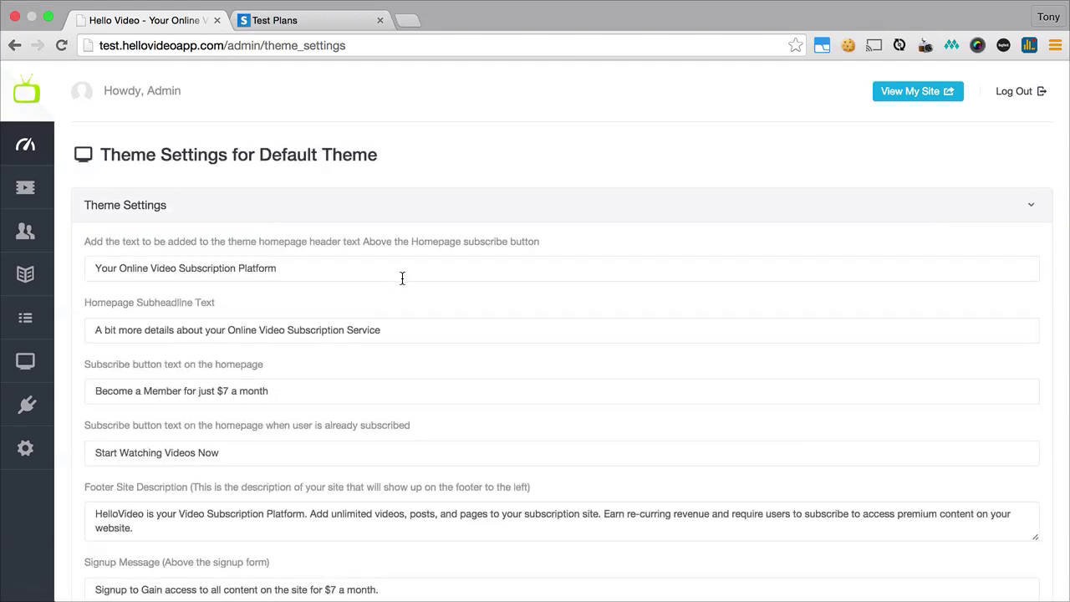
{"action": "scroll", "coordinate": [189, 322], "scroll_direction": "down", "scroll_amount": 2}
- Change the price in the subscribe button text and signup message from $7 to $9
{"action": "left_click", "coordinate": [224, 316]}
{"action": "key", "text": "BackSpace"}
{"action": "type", "text": "9"}
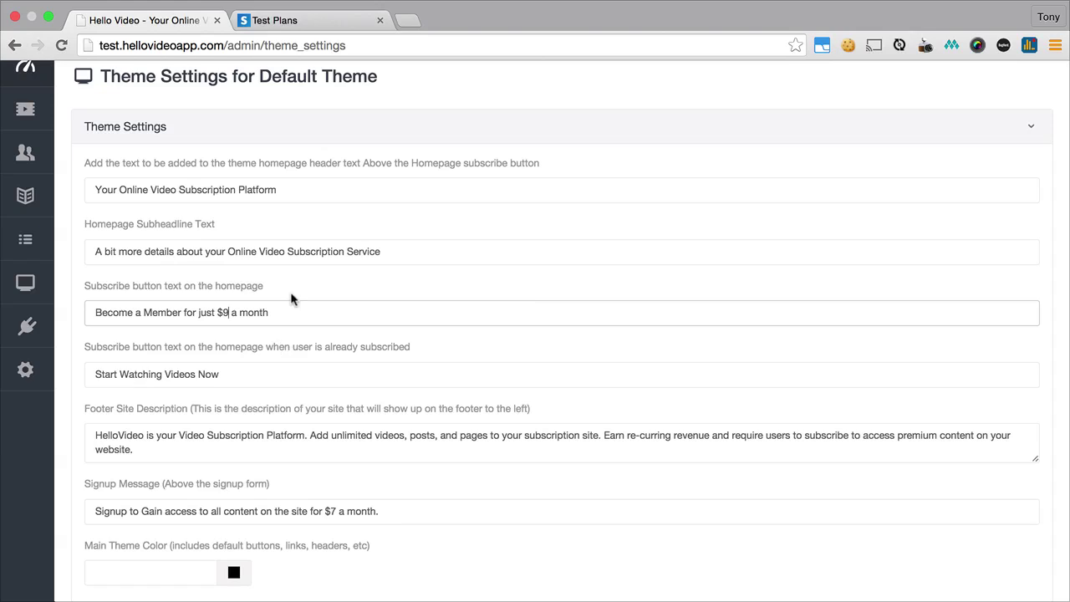
{"action": "scroll", "coordinate": [332, 361], "scroll_direction": "down", "scroll_amount": 2}
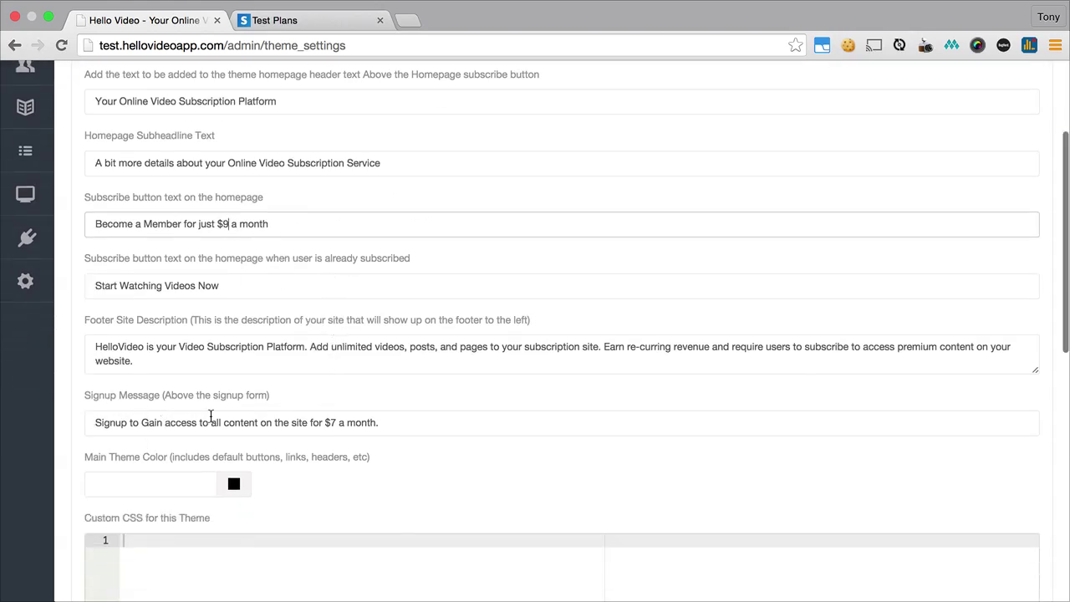
{"action": "left_click", "coordinate": [332, 423]}
{"action": "key", "text": "BackSpace"}
{"action": "type", "text": "9"}
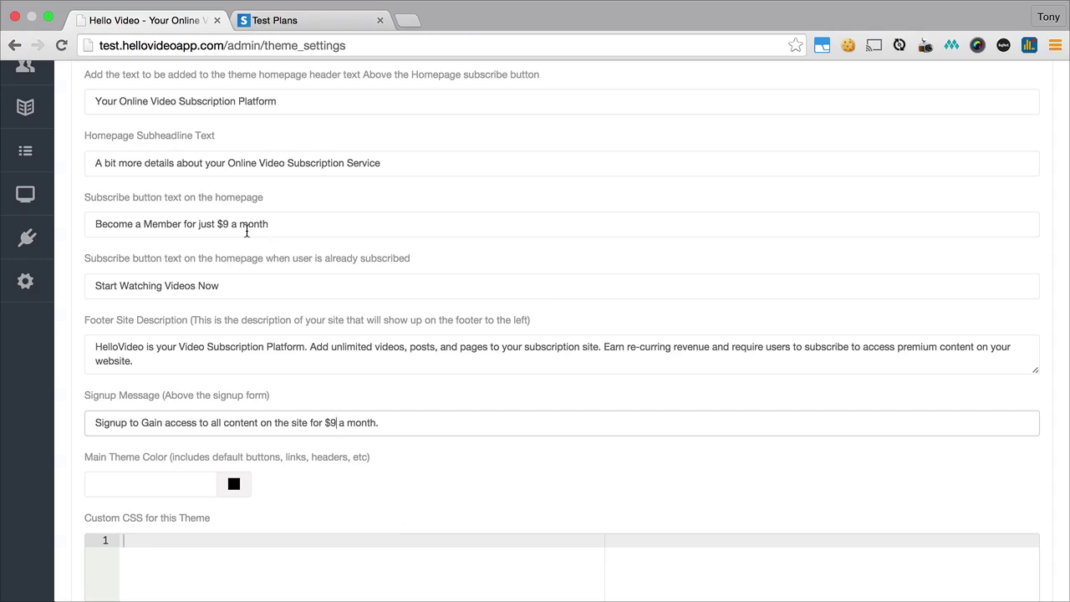
- Save the updated Default Theme settings
{"action": "scroll", "coordinate": [325, 231], "scroll_direction": "up", "scroll_amount": 4}
{"action": "scroll", "coordinate": [325, 230], "scroll_direction": "down", "scroll_amount": 6}
{"action": "scroll", "coordinate": [306, 205], "scroll_direction": "up", "scroll_amount": 5}
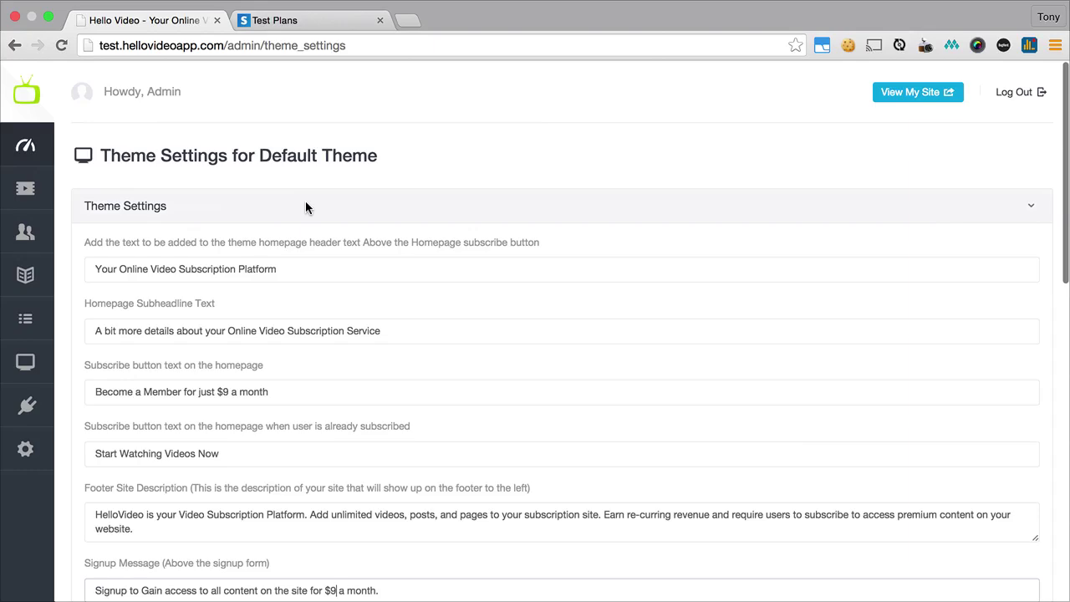
{"action": "scroll", "coordinate": [571, 329], "scroll_direction": "down", "scroll_amount": 15}
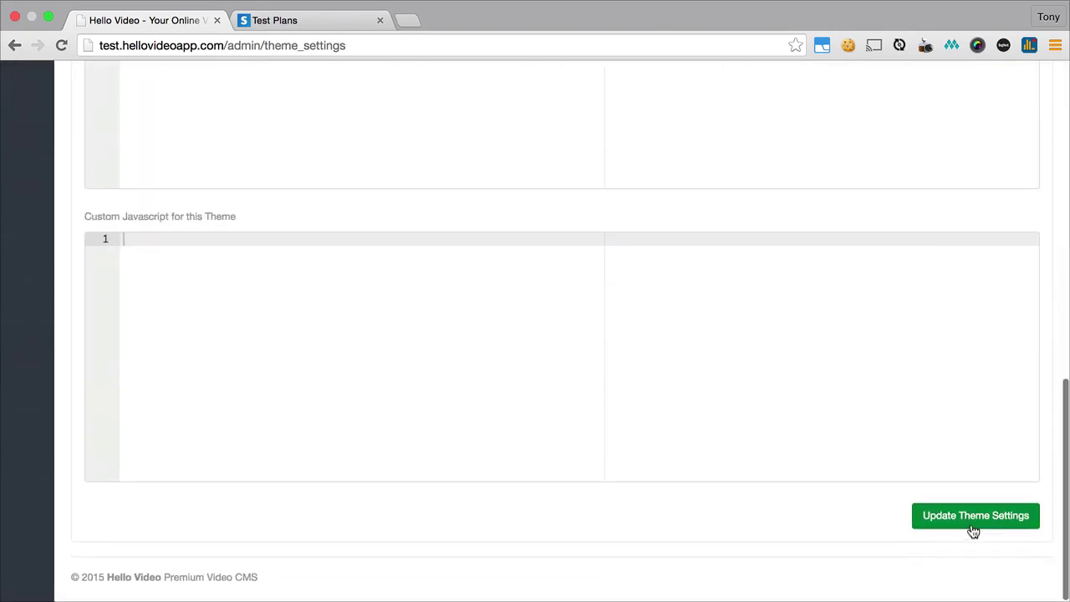
{"action": "left_click", "coordinate": [974, 527]}
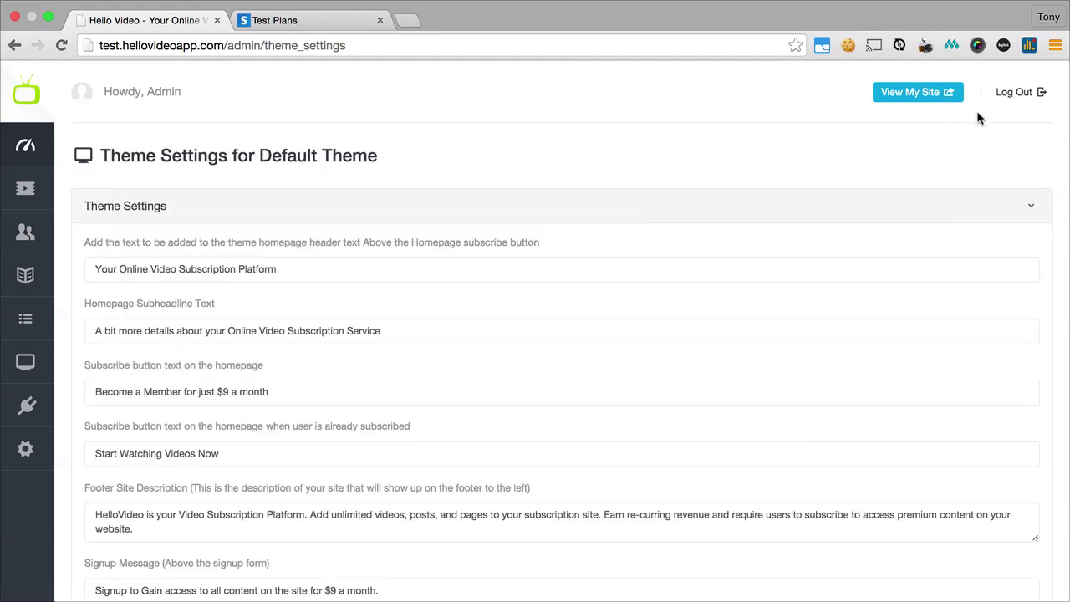
- Log out of the admin and open the 'Become a Member' signup form
{"action": "left_click", "coordinate": [1020, 98]}
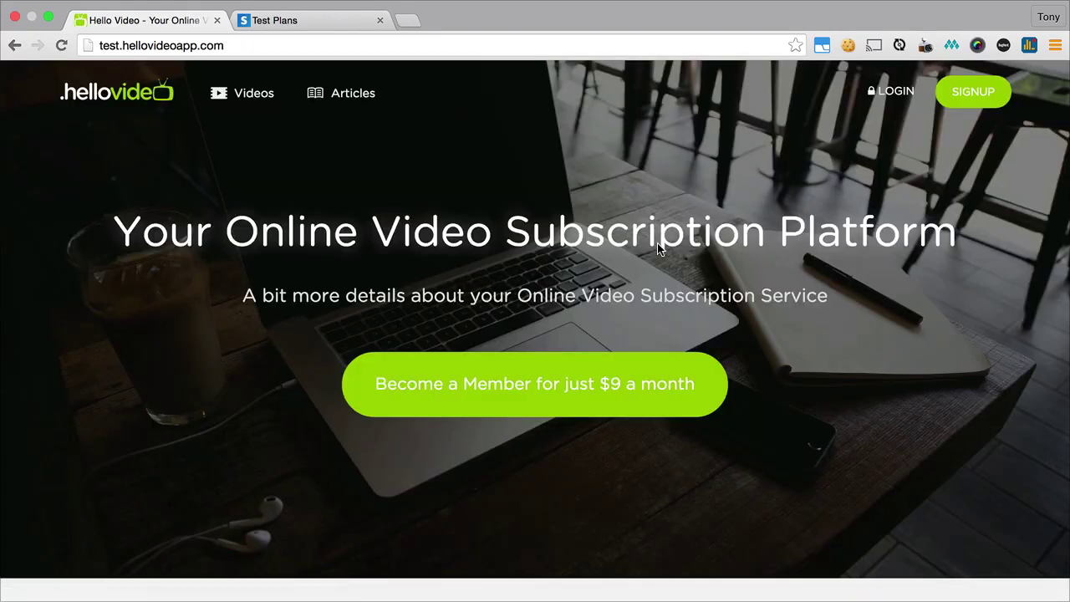
{"action": "scroll", "coordinate": [750, 259], "scroll_direction": "down", "scroll_amount": 5}
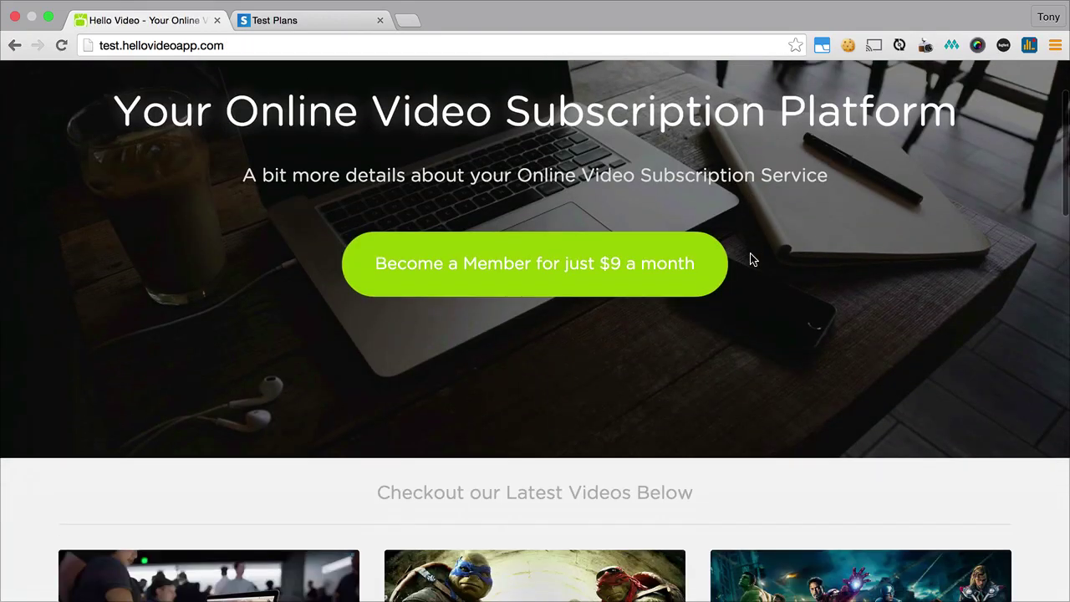
{"action": "scroll", "coordinate": [749, 259], "scroll_direction": "up", "scroll_amount": 4}
{"action": "scroll", "coordinate": [750, 259], "scroll_direction": "up", "scroll_amount": 1}
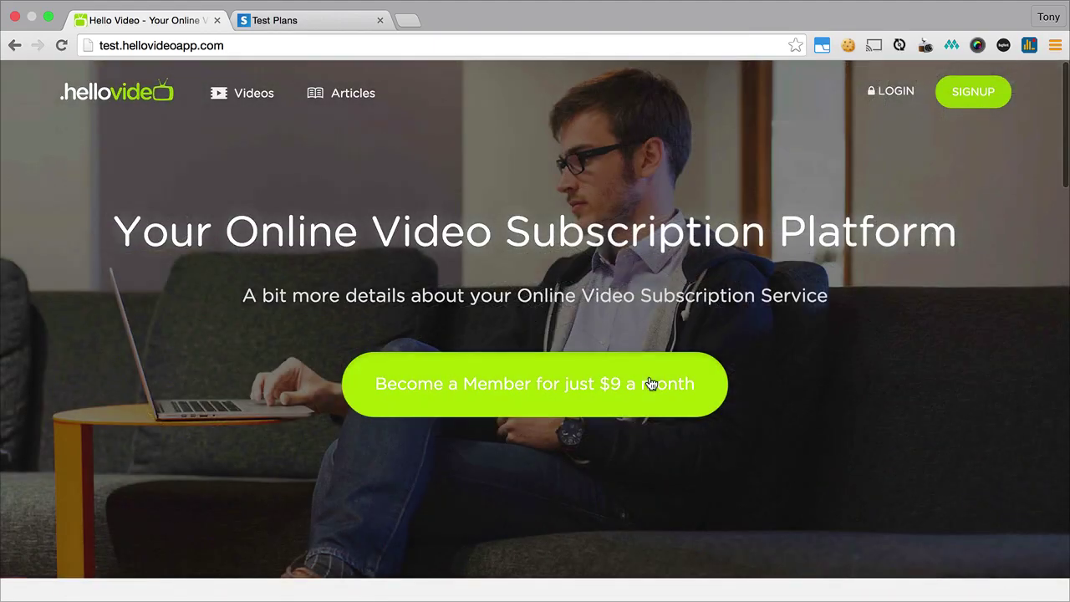
{"action": "left_click", "coordinate": [649, 383]}
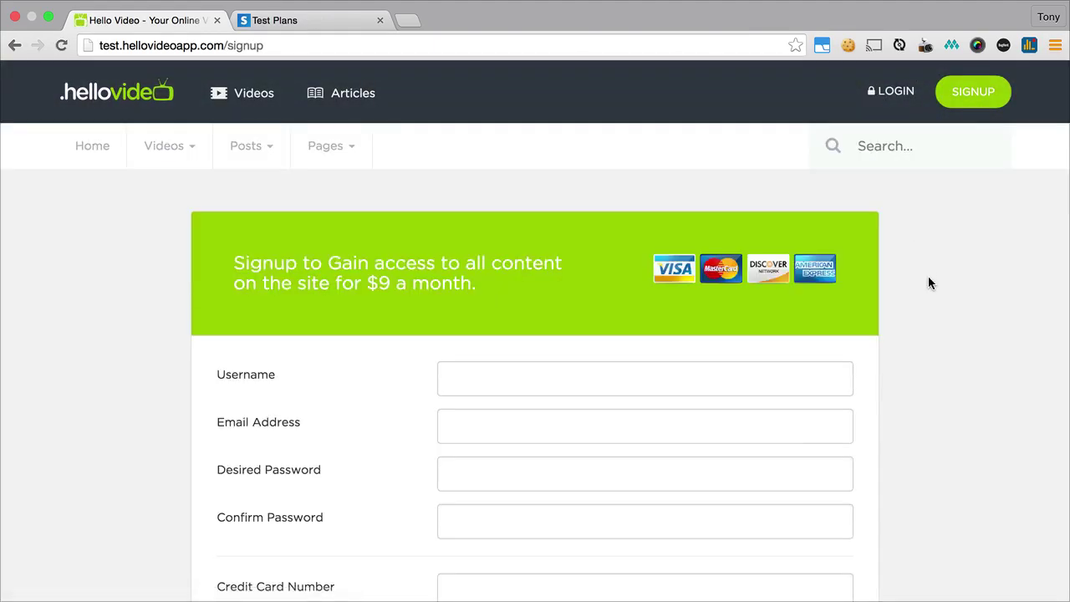
{"action": "scroll", "coordinate": [928, 280], "scroll_direction": "down", "scroll_amount": 3}
{"action": "scroll", "coordinate": [928, 282], "scroll_direction": "up", "scroll_amount": 3}
{"action": "scroll", "coordinate": [928, 283], "scroll_direction": "down", "scroll_amount": 2}
- Fill in a test username, e-mail address, and a matching password twice
{"action": "left_click", "coordinate": [512, 237]}
{"action": "type", "text": "mikejone123"}
{"action": "key", "text": "Tab"}
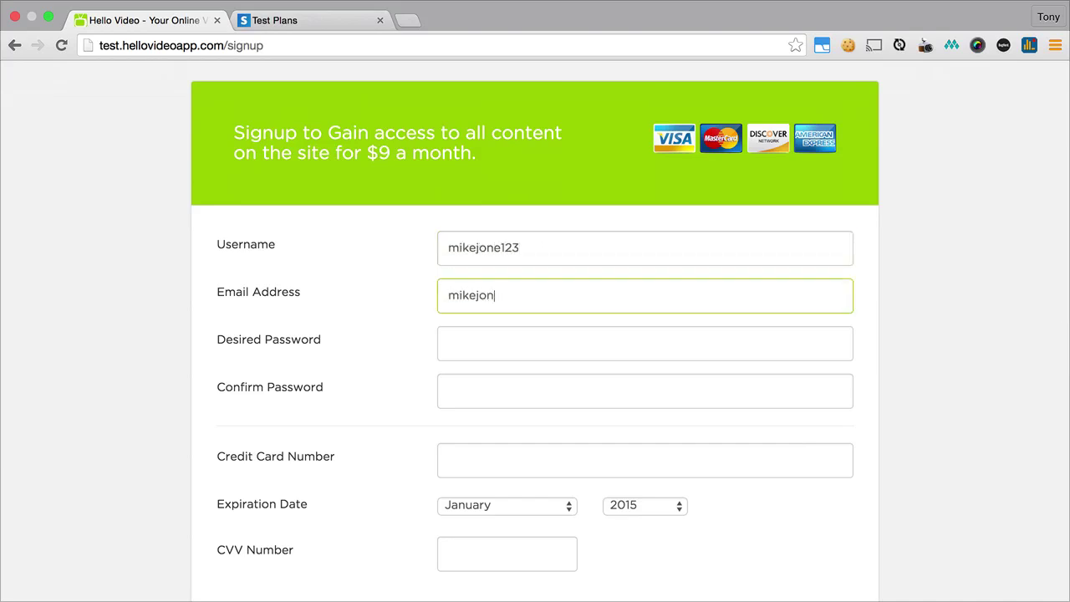
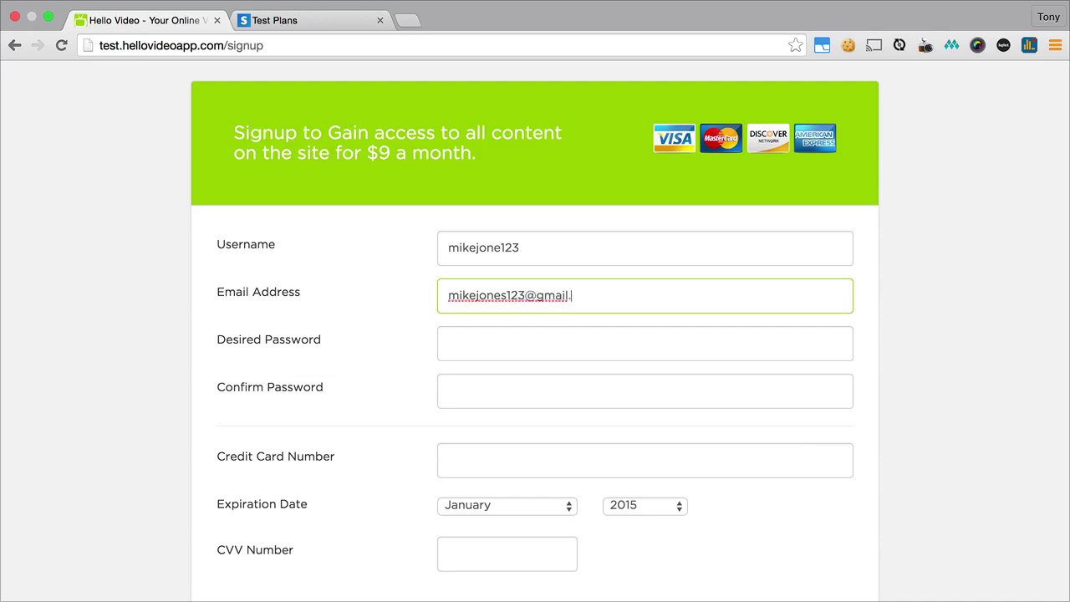
{"action": "key", "text": "Tab"}
{"action": "type", "text": "password12"}
{"action": "key", "text": "Tab"}
{"action": "type", "text": "password12"}
{"action": "key", "text": "Tab"}
- Enter Stripe's demo test card with expiry year 2020 and its CVV, then submit
{"action": "scroll", "coordinate": [535, 335], "scroll_direction": "down", "scroll_amount": 3}
{"action": "scroll", "coordinate": [367, 387], "scroll_direction": "down", "scroll_amount": 1}
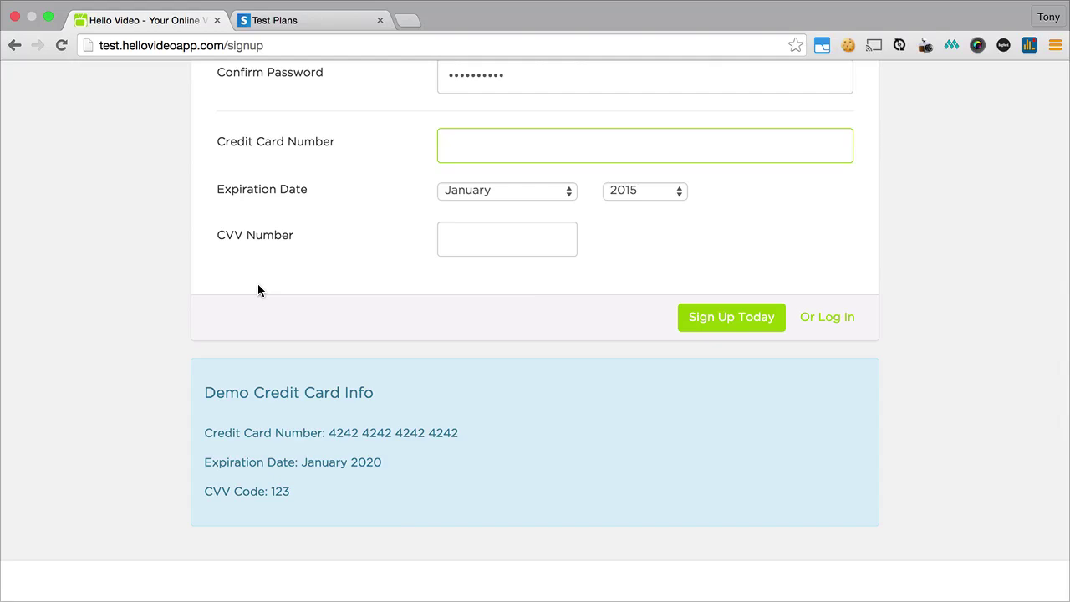
{"action": "type", "text": "4242 4242 4242 4242"}
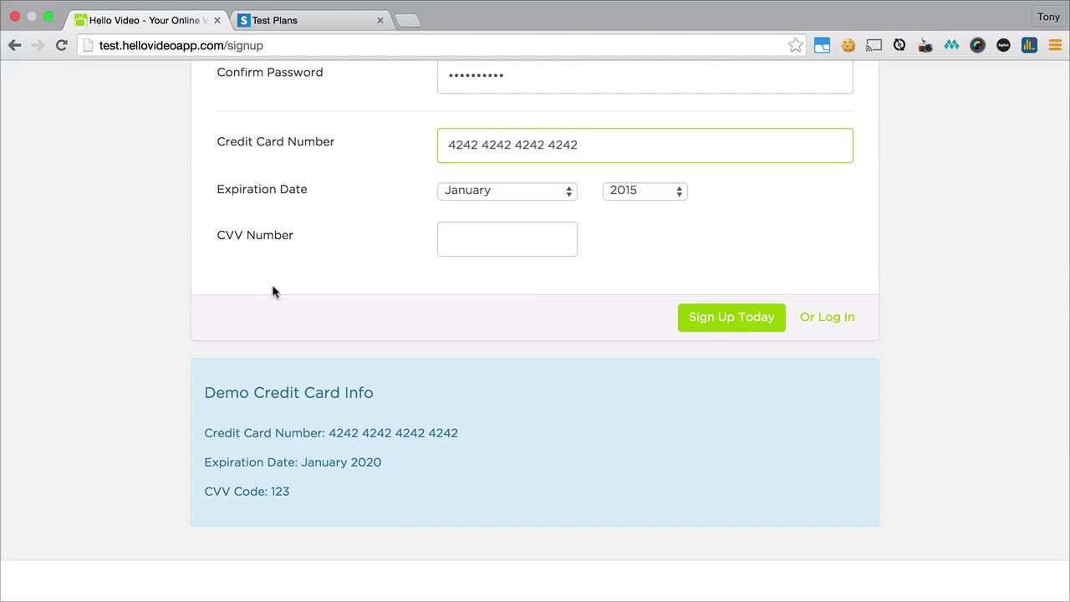
{"action": "left_click", "coordinate": [674, 191]}
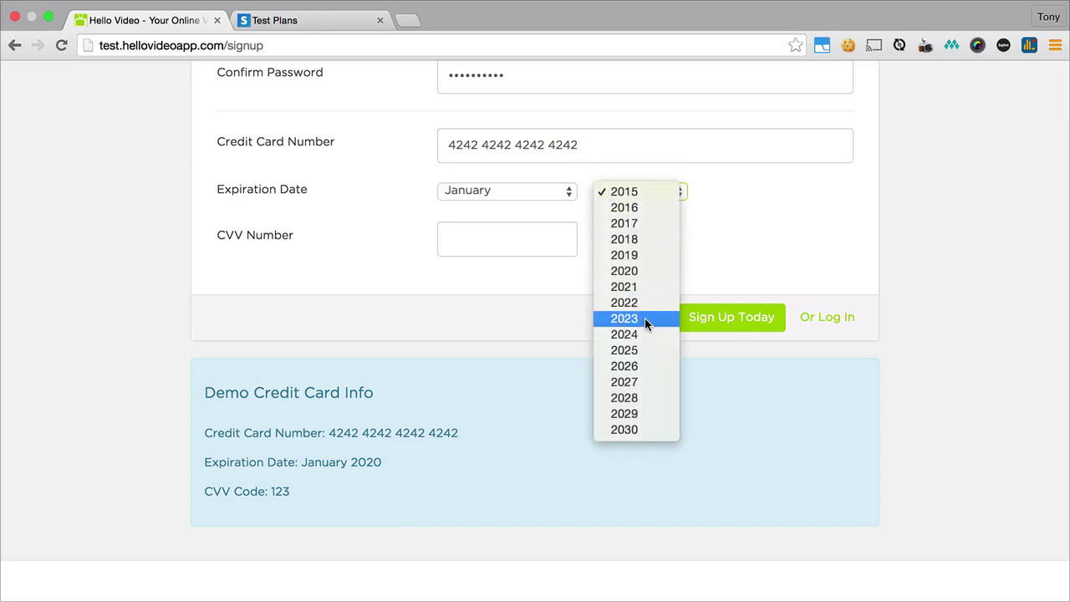
{"action": "left_click", "coordinate": [632, 274]}
{"action": "left_click", "coordinate": [518, 247]}
{"action": "type", "text": "123"}
{"action": "left_click", "coordinate": [681, 314]}
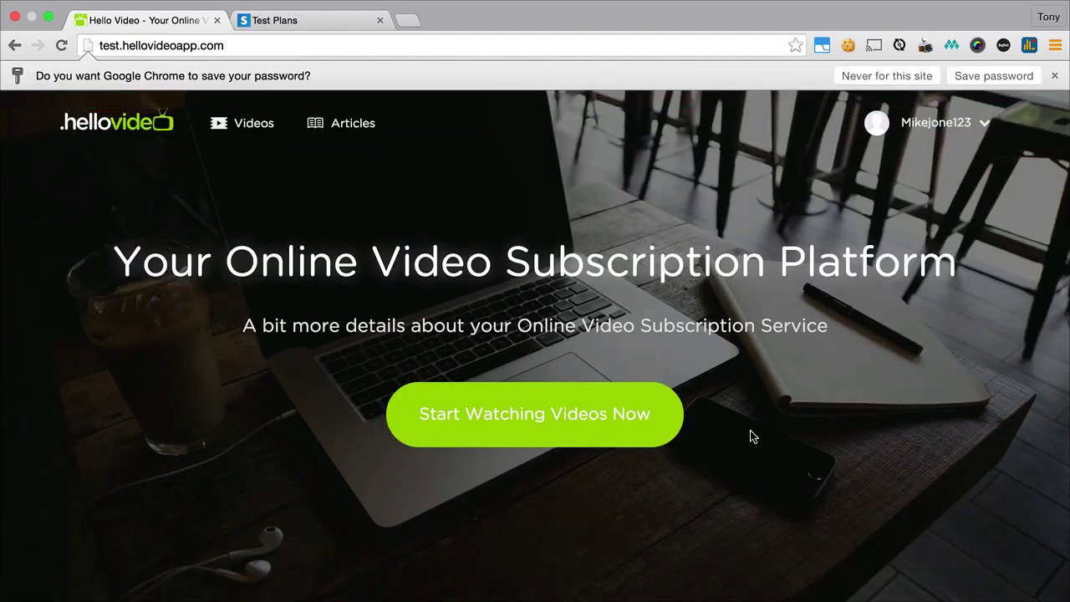
- Go through My Profile and Edit to the subscriber's Manage Your Billing Info page
{"action": "mouse_move", "coordinate": [912, 148]}
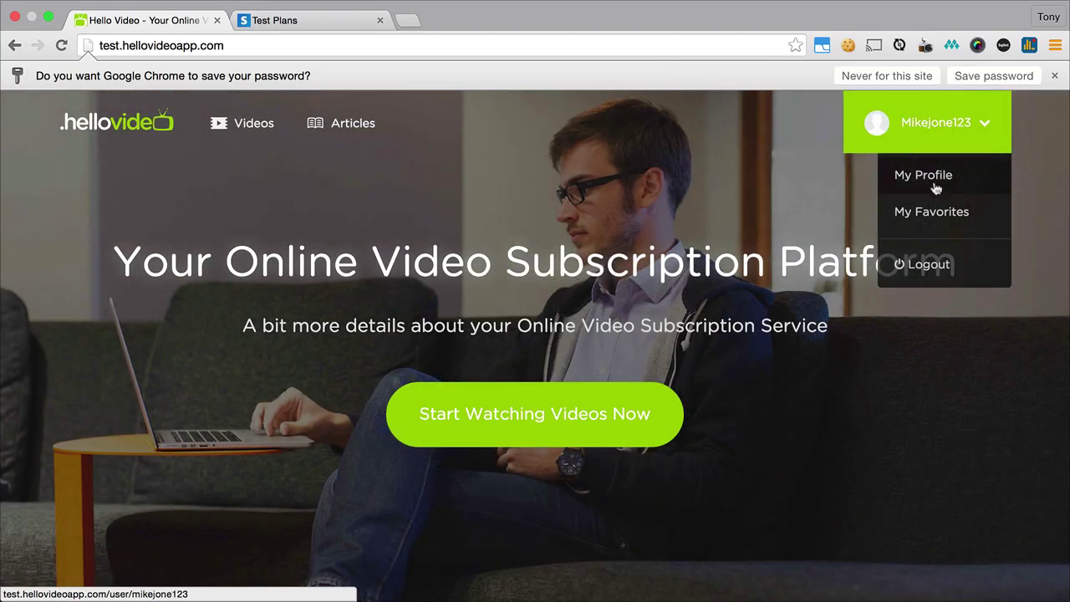
{"action": "left_click", "coordinate": [926, 180]}
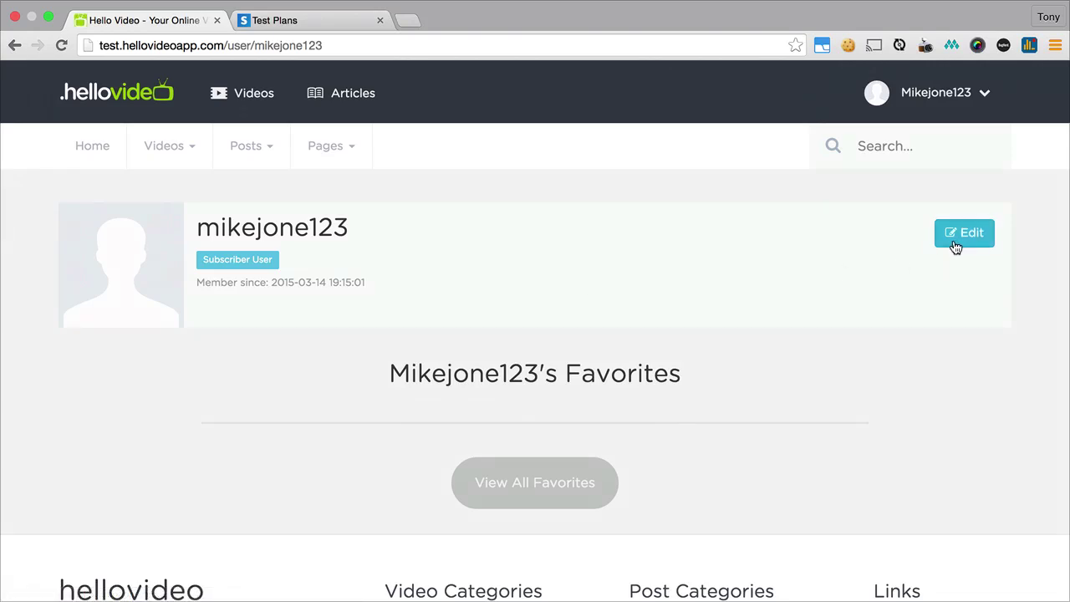
{"action": "left_click", "coordinate": [955, 245]}
{"action": "scroll", "coordinate": [418, 277], "scroll_direction": "down", "scroll_amount": 6}
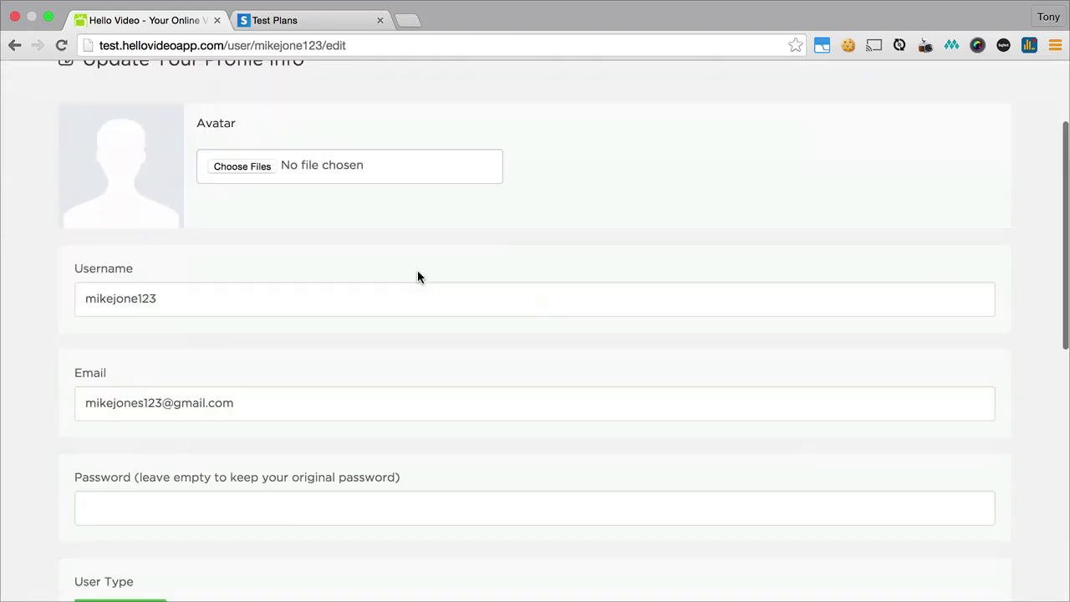
{"action": "left_click", "coordinate": [223, 327]}
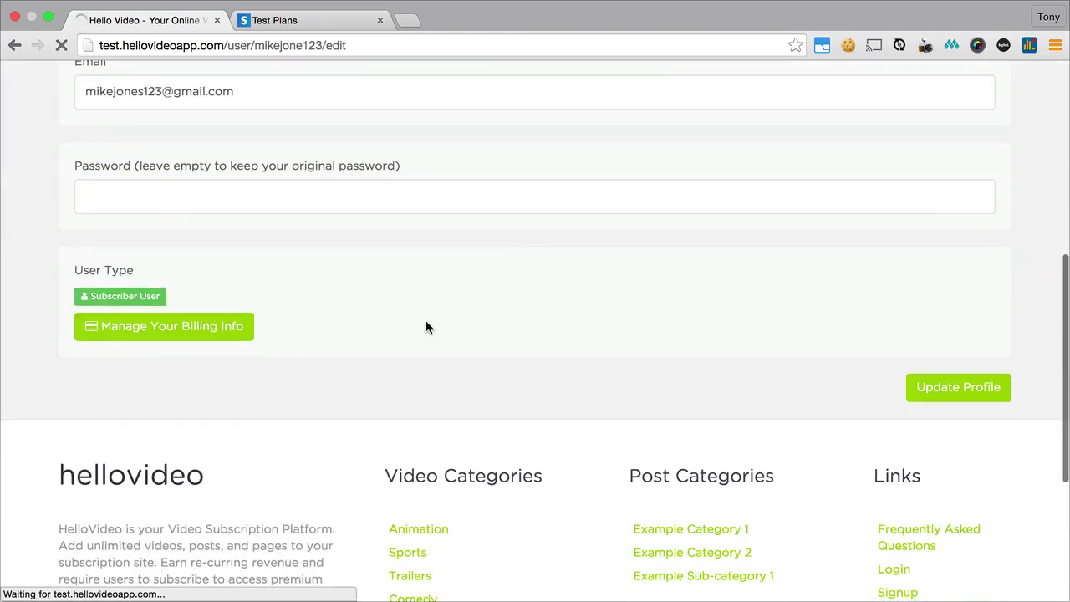
{"action": "scroll", "coordinate": [473, 333], "scroll_direction": "down", "scroll_amount": 3}
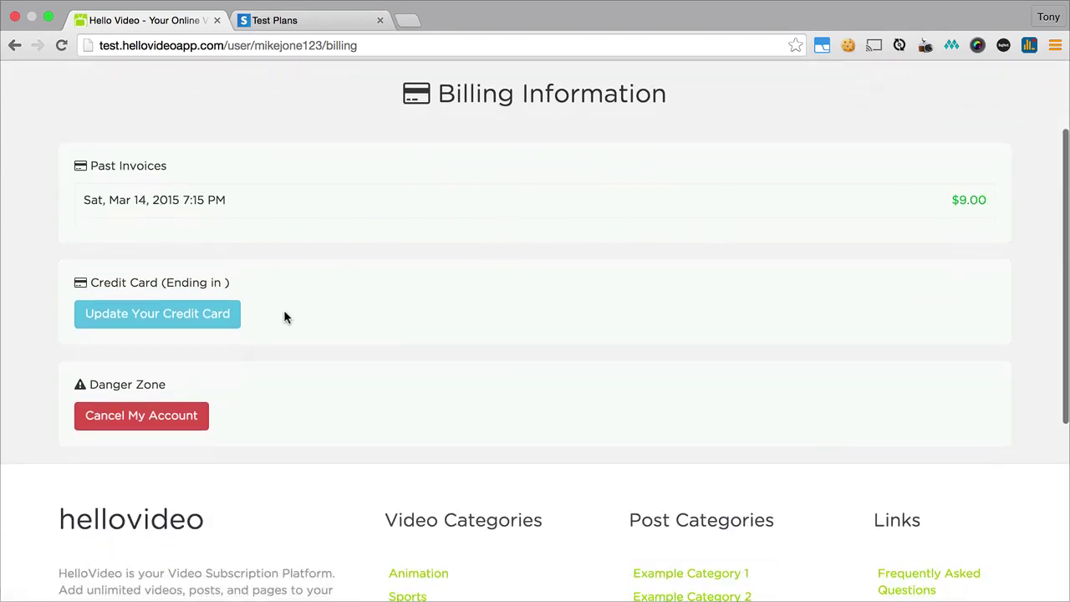
- Cancel the account with 'Yes, Cancel My Account', then use the re-activate link
{"action": "left_click", "coordinate": [168, 422]}
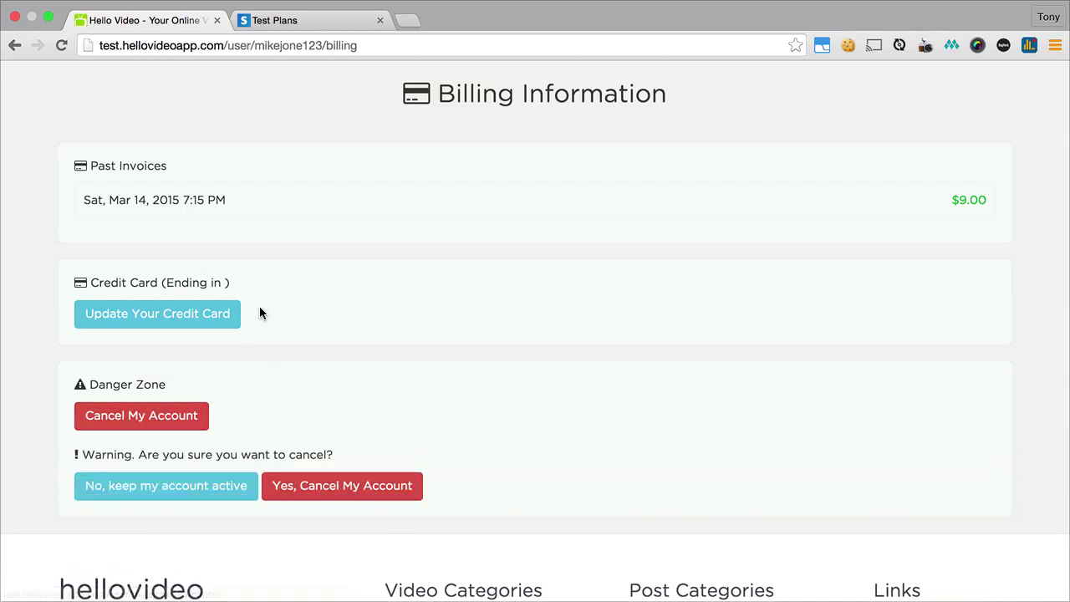
{"action": "left_click", "coordinate": [331, 495]}
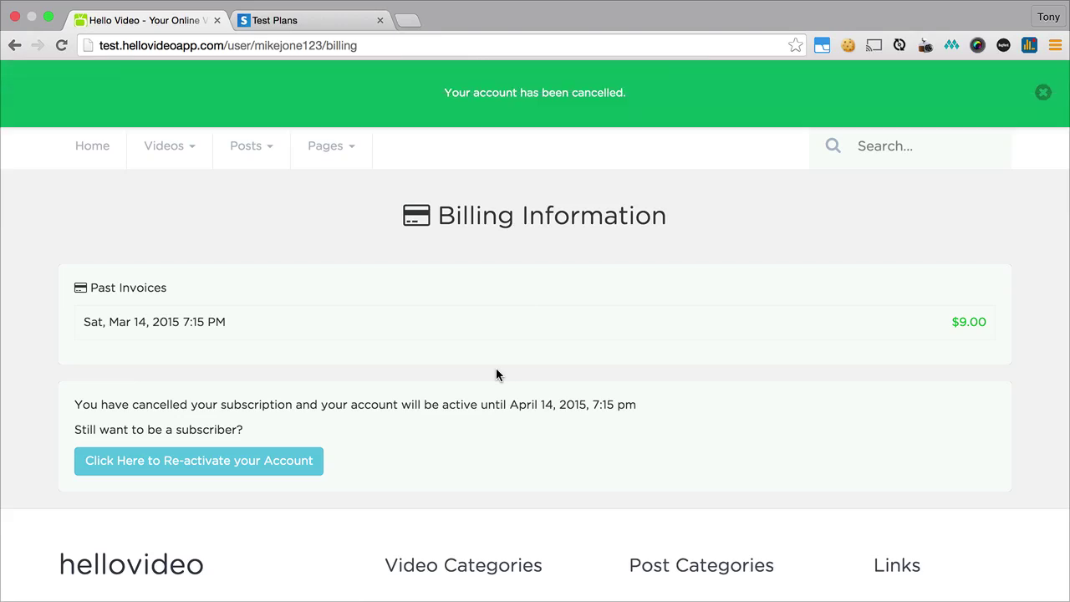
{"action": "scroll", "coordinate": [518, 364], "scroll_direction": "down", "scroll_amount": 2}
{"action": "scroll", "coordinate": [535, 351], "scroll_direction": "up", "scroll_amount": 2}
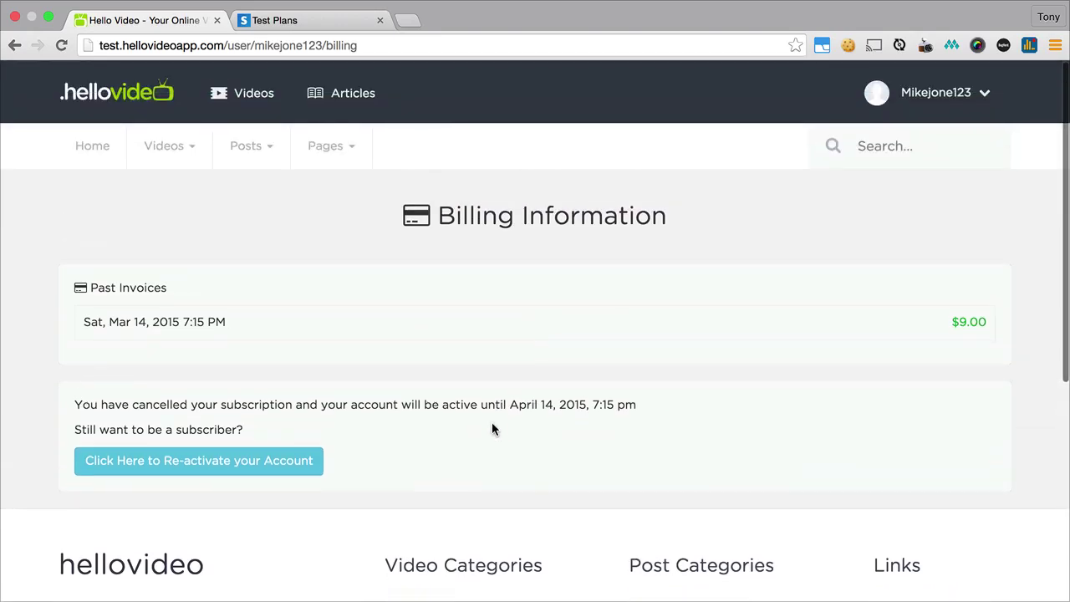
{"action": "left_click", "coordinate": [242, 465]}
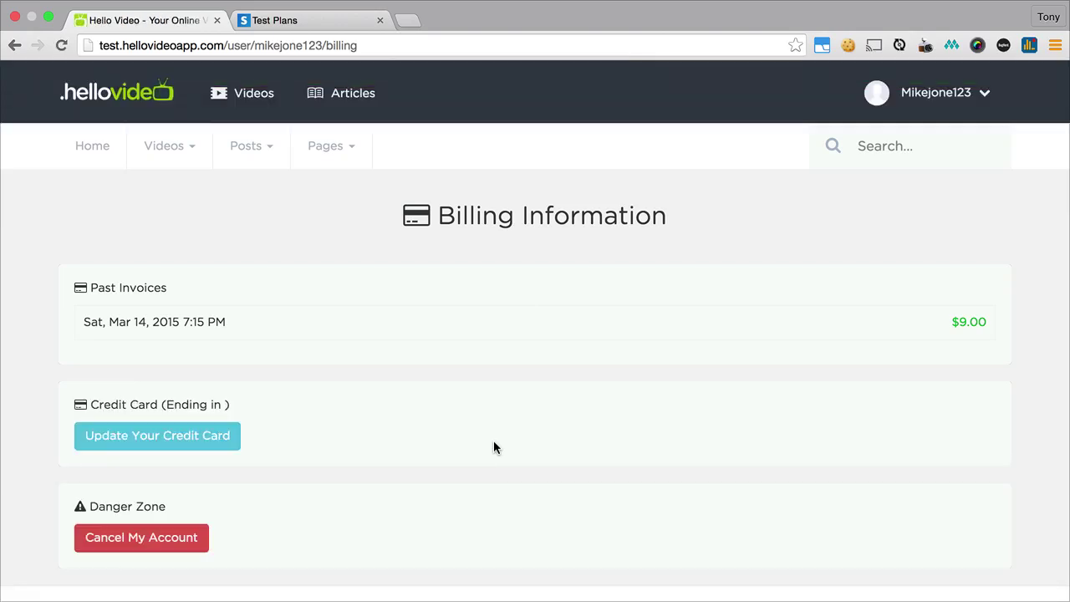
- Return to the Stripe test dashboard and open Total customers to see the new subscriber
{"action": "mouse_move", "coordinate": [368, 167]}
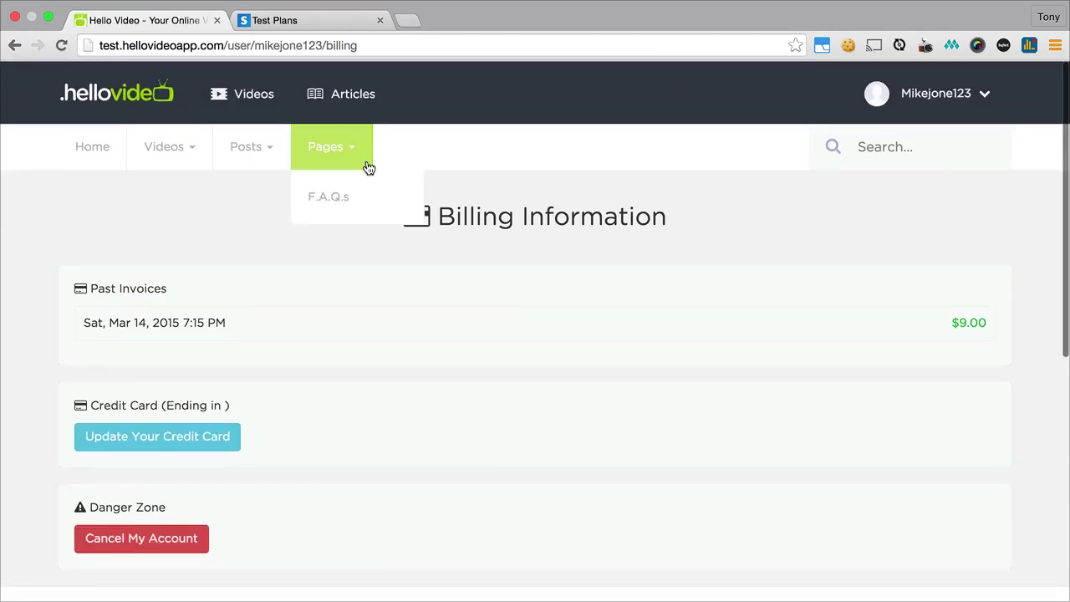
{"action": "left_click", "coordinate": [299, 20]}
{"action": "left_click", "coordinate": [180, 98]}
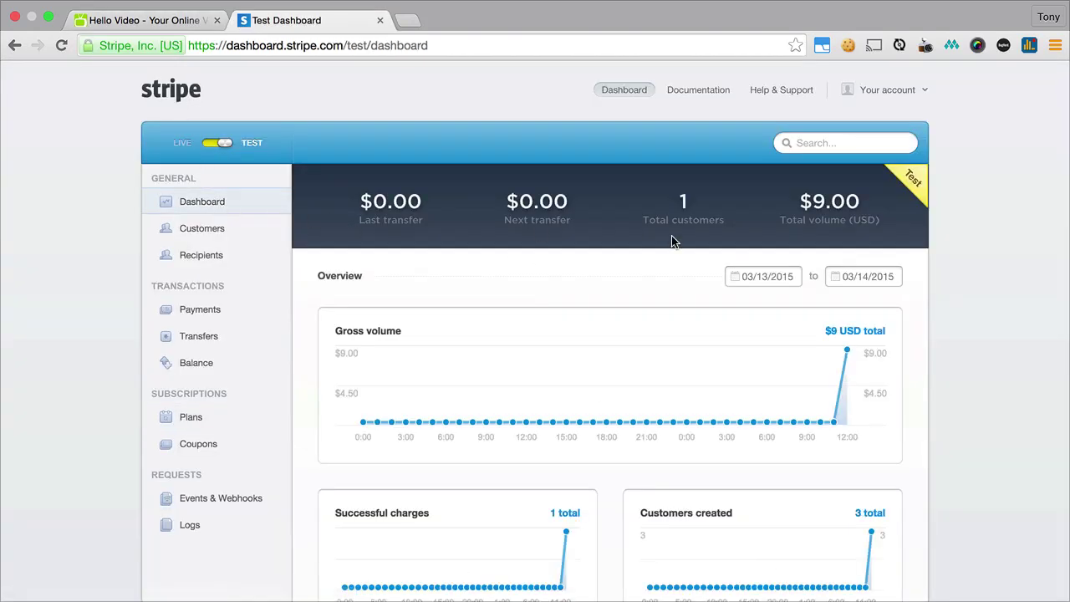
{"action": "left_click", "coordinate": [683, 205]}
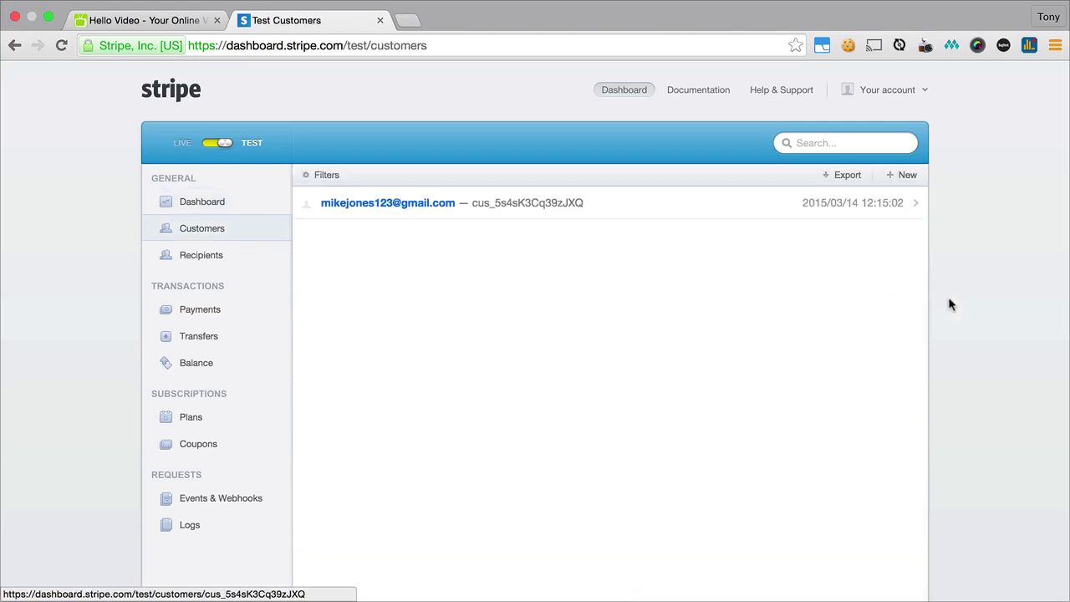